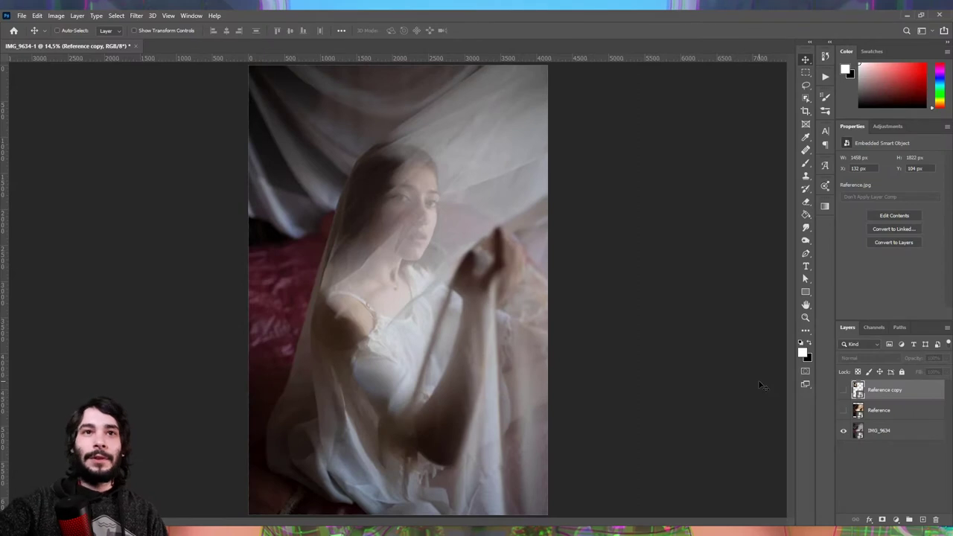
# Show only the small Reference copy over the photo, then open IMG_9634 in Camera Raw.
pyautogui.click(844, 409)
pyautogui.click(844, 409)
pyautogui.click(844, 390)
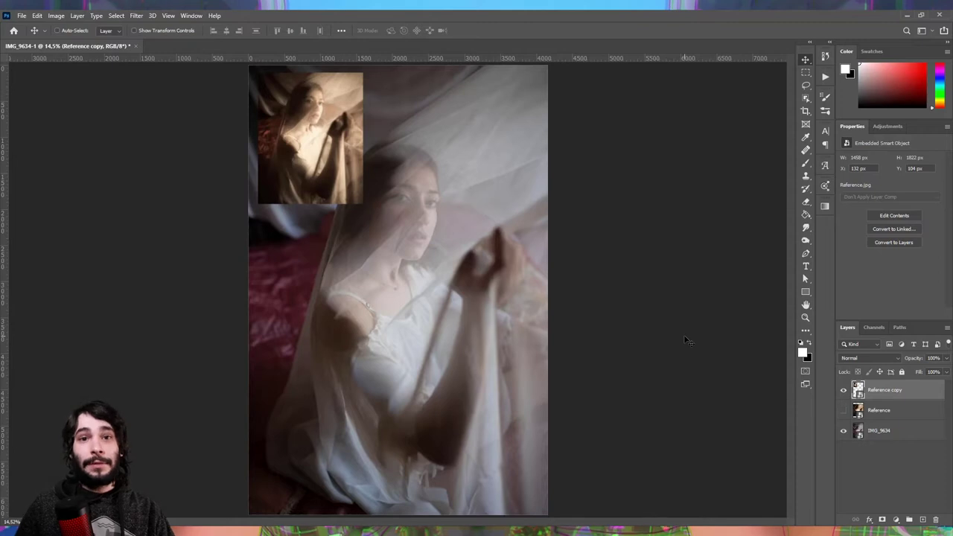
pyautogui.click(866, 432)
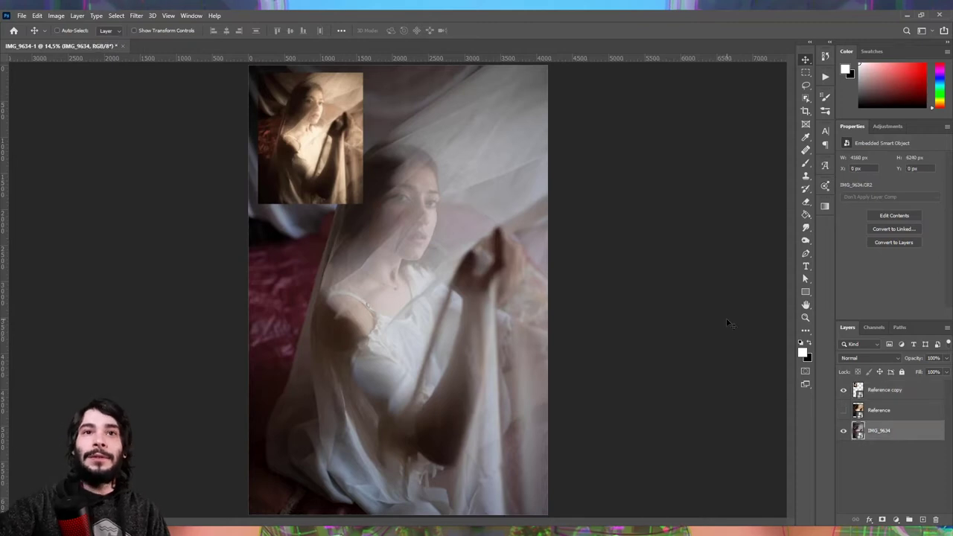
pyautogui.doubleClick(863, 435)
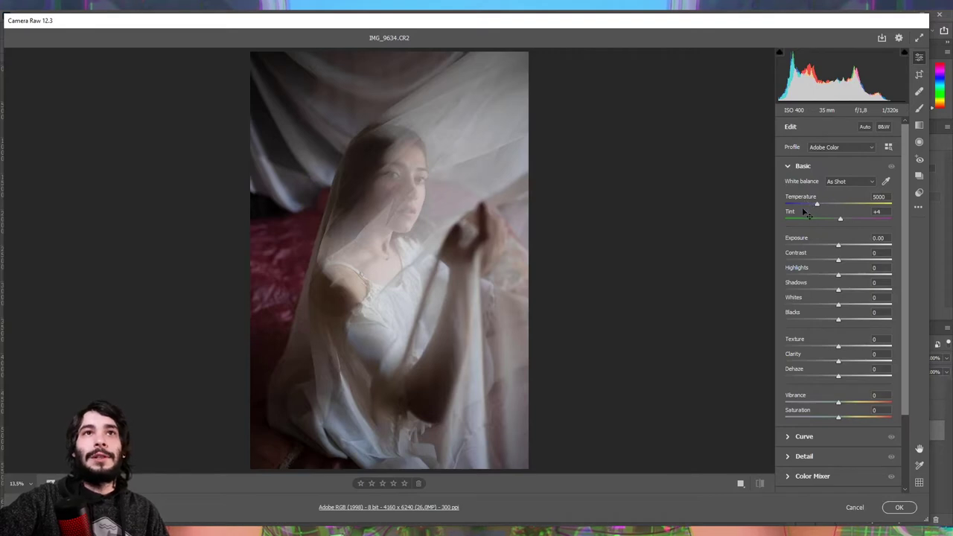
# In Camera Raw Basic, set Temperature 8800, Exposure -0.60, Highlights -50 and Whites -43.
pyautogui.moveTo(819, 207)
pyautogui.mouseDown()
pyautogui.moveTo(857, 216)
pyautogui.moveTo(843, 224)
pyautogui.mouseUp()
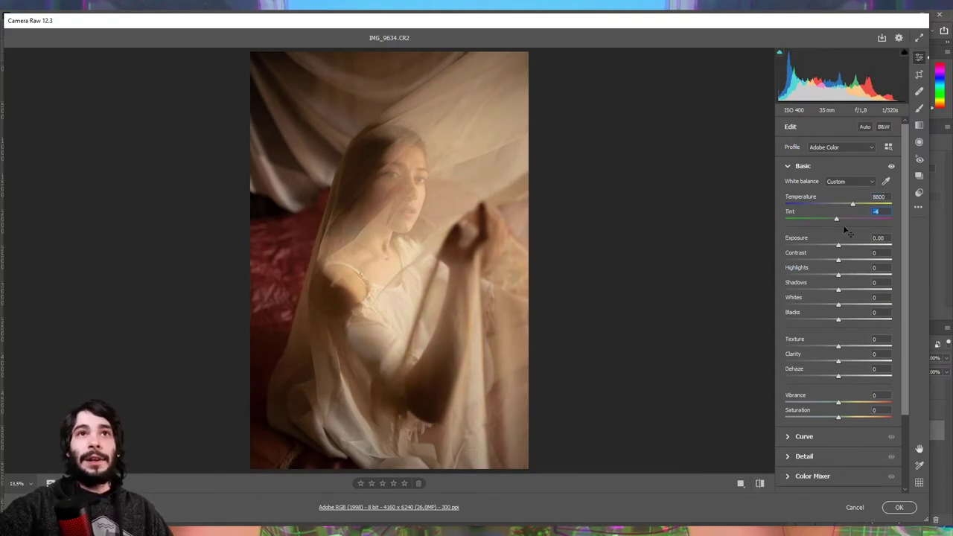
pyautogui.moveTo(838, 245)
pyautogui.mouseDown()
pyautogui.moveTo(840, 260)
pyautogui.moveTo(857, 262)
pyautogui.mouseUp()
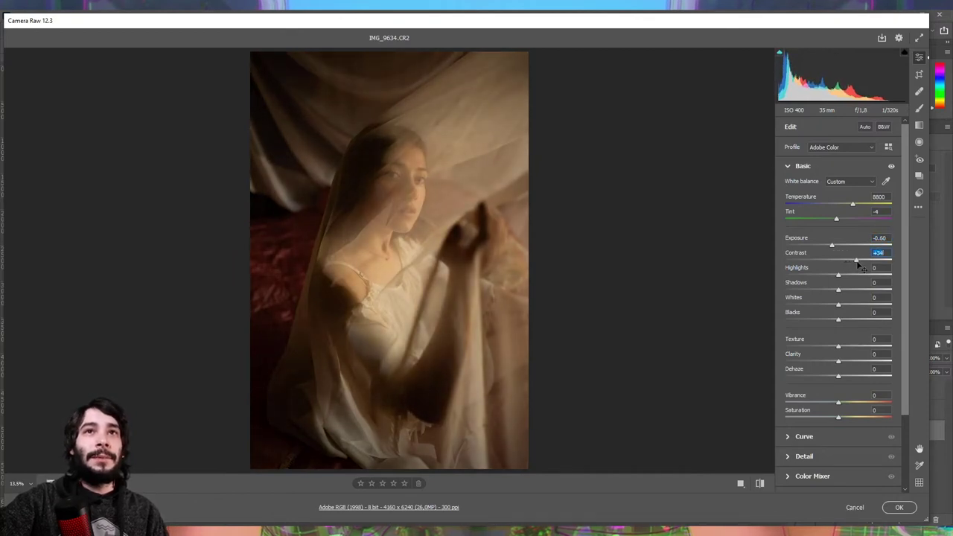
pyautogui.moveTo(840, 275); pyautogui.dragTo(815, 276)
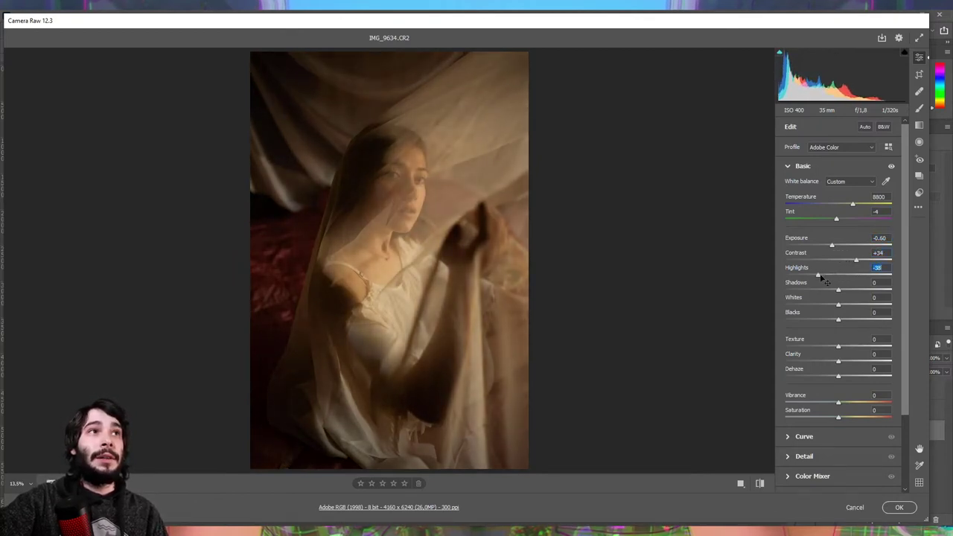
pyautogui.moveTo(839, 306); pyautogui.dragTo(816, 306)
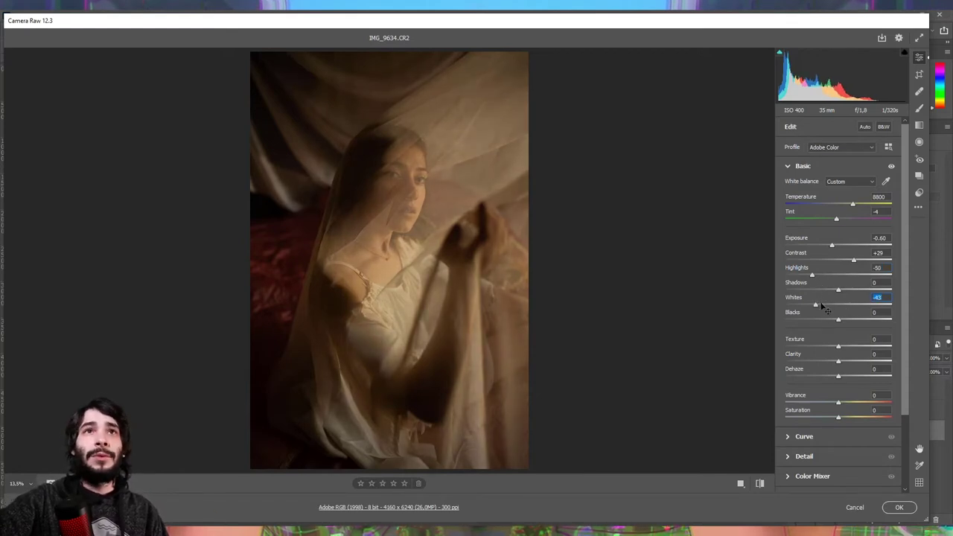
pyautogui.click(815, 169)
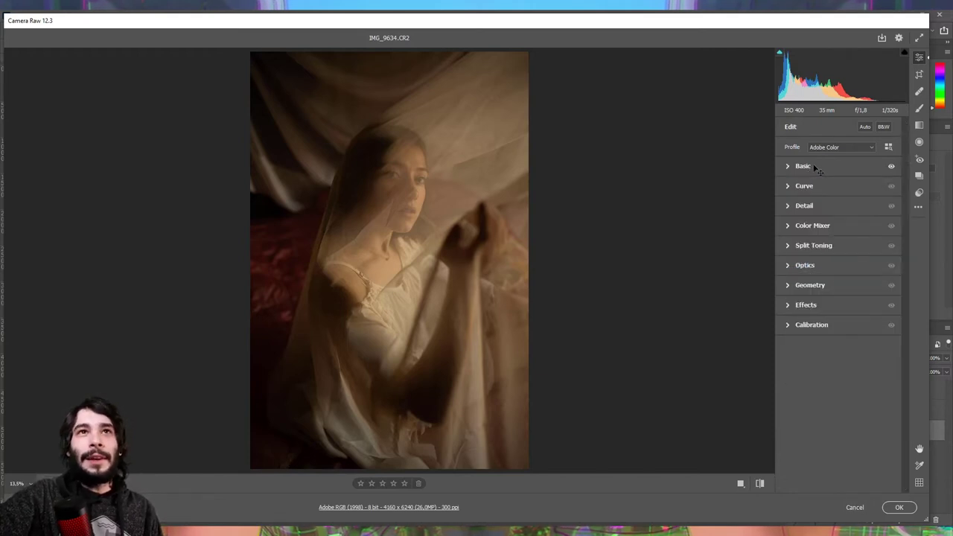
# Set Split Toning highlights to Hue 40, Saturation 55 and shadows to Hue 42, Saturation 8, then apply.
pyautogui.click(812, 246)
pyautogui.click(796, 278)
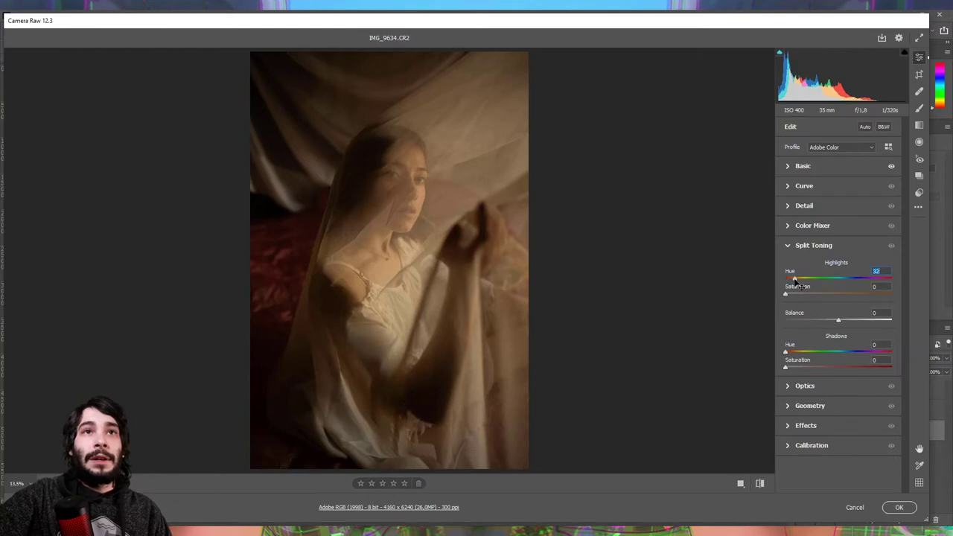
pyautogui.moveTo(810, 294); pyautogui.dragTo(844, 295)
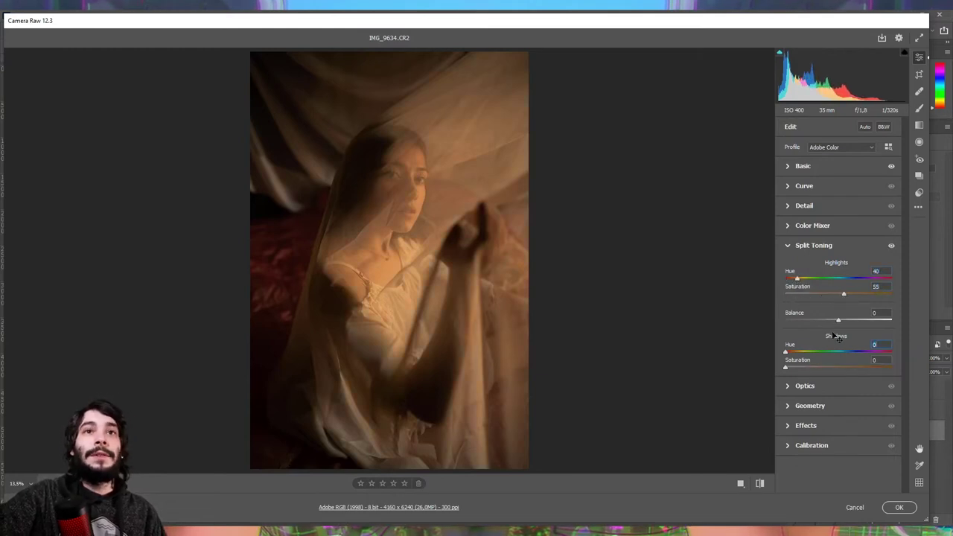
pyautogui.click(797, 351)
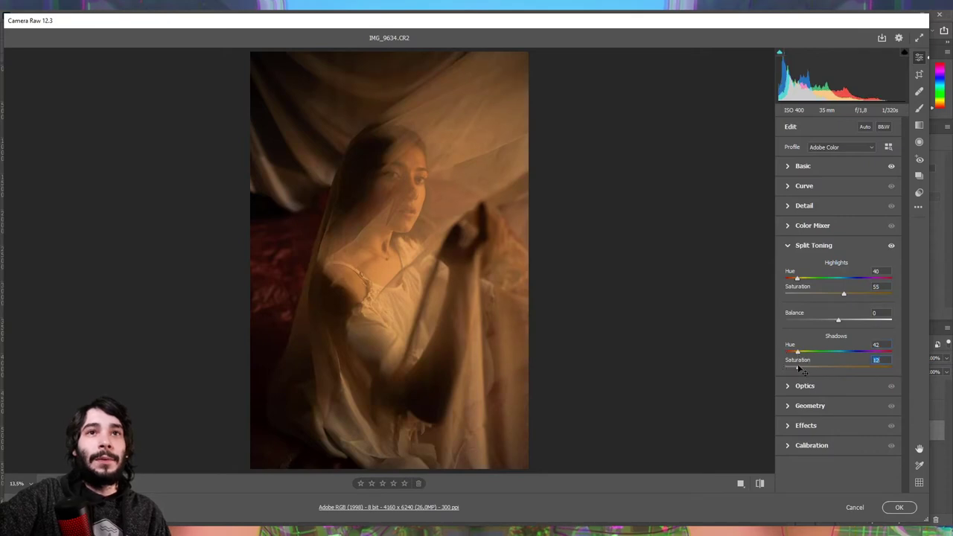
pyautogui.moveTo(800, 368); pyautogui.dragTo(794, 368)
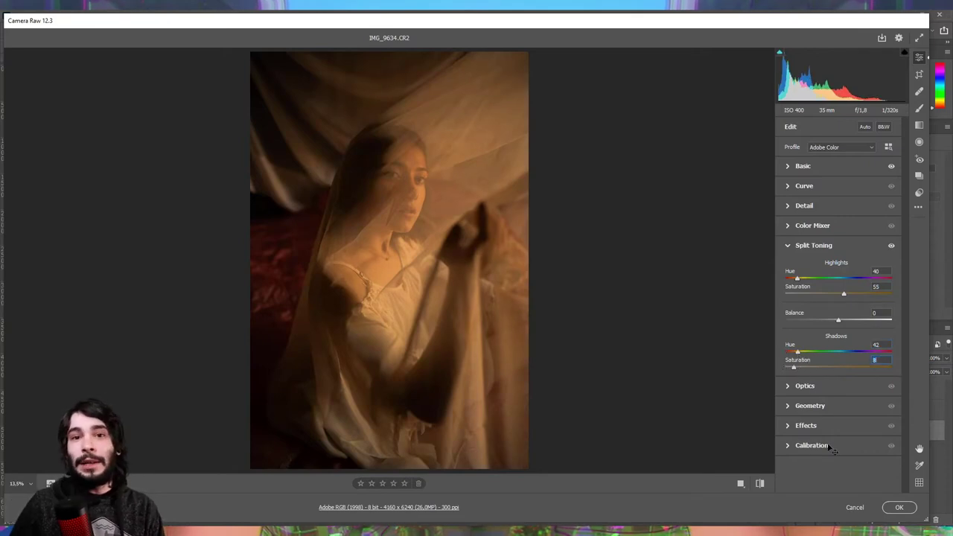
pyautogui.click(899, 509)
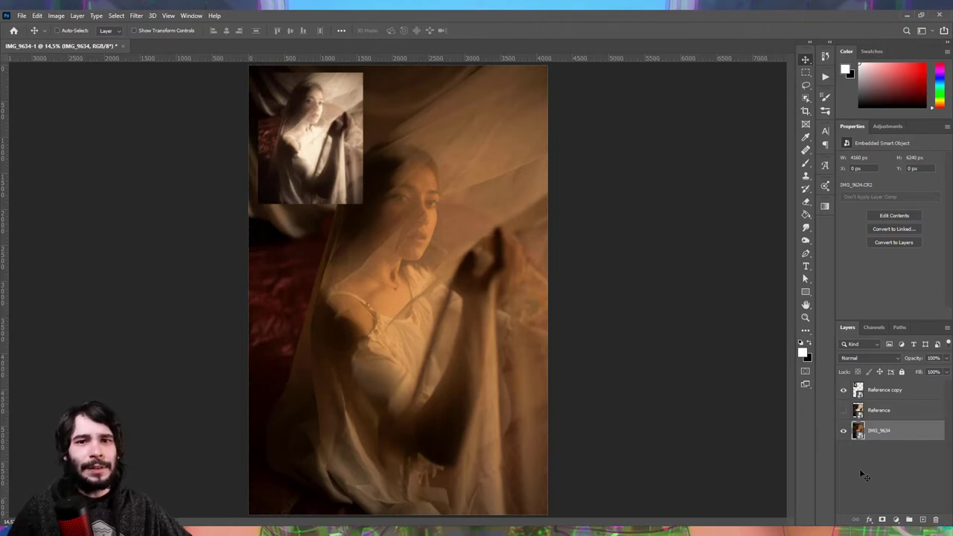
# Select the Reference copy layer once the warm golden grade has updated.
pyautogui.click(897, 394)
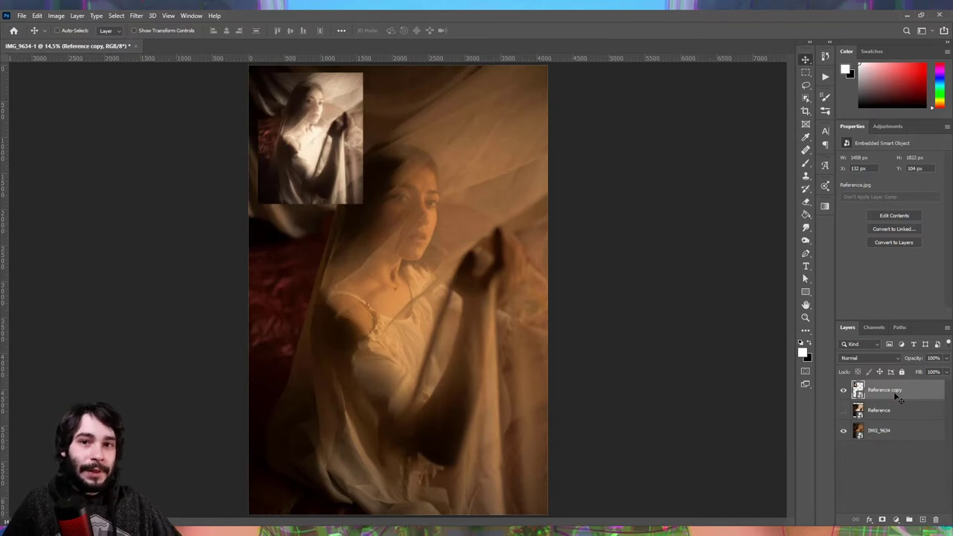
# Add a #3e3e3e Solid Color fill layer blended in Color mode.
pyautogui.click(895, 519)
pyautogui.click(911, 280)
pyautogui.moveTo(618, 198); pyautogui.dragTo(618, 275)
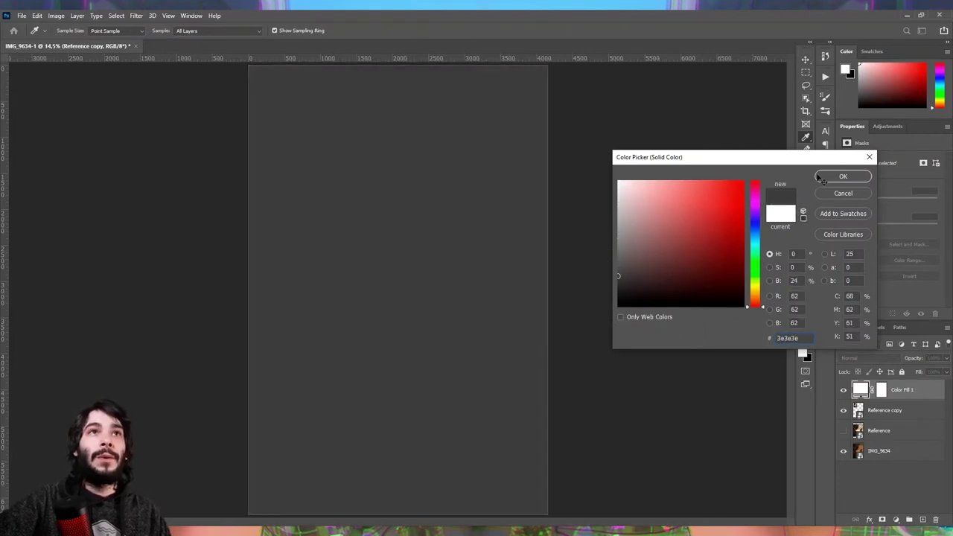
pyautogui.click(821, 177)
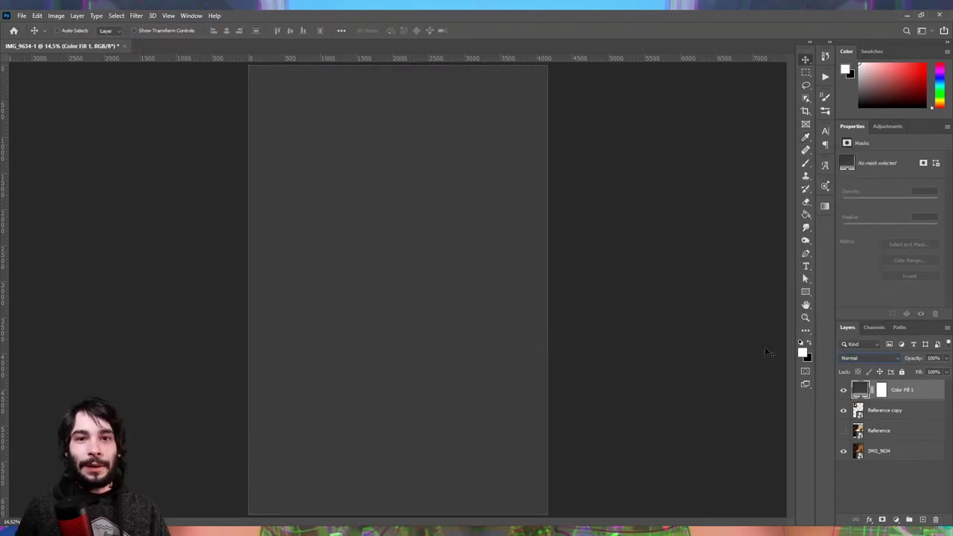
pyautogui.click(848, 358)
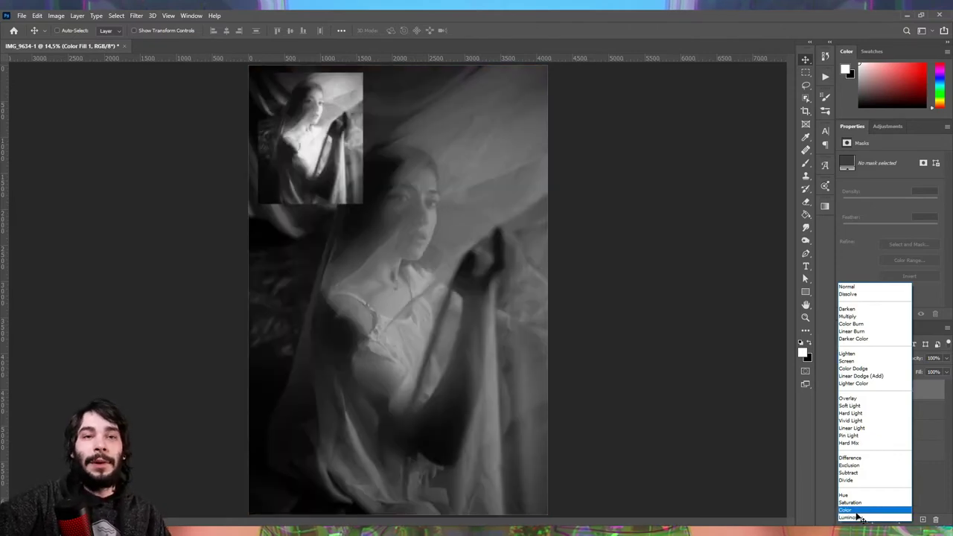
pyautogui.click(857, 511)
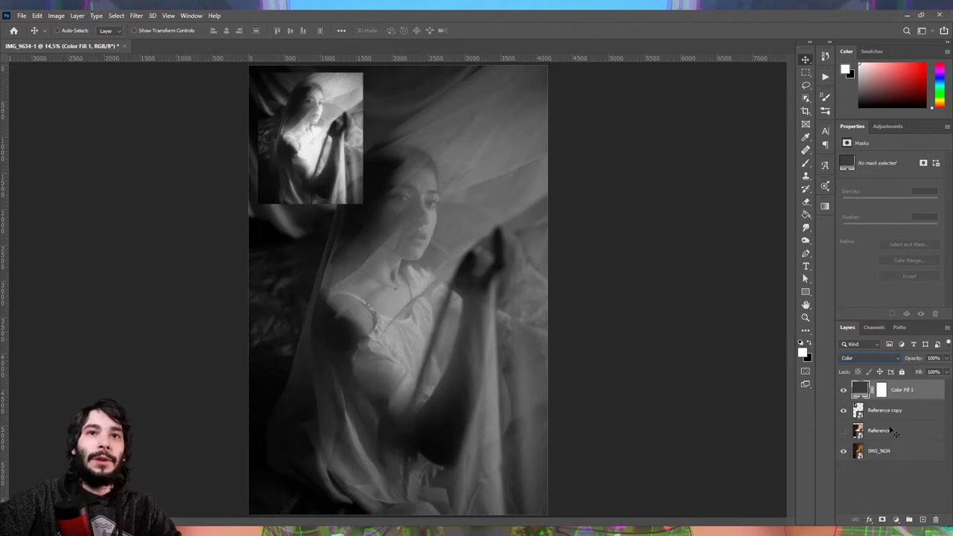
# Duplicate the grey fill layer as a Luminosity-blended copy and toggle a fill layer's visibility.
pyautogui.hotkey('ctrl', 'j')
pyautogui.click(869, 358)
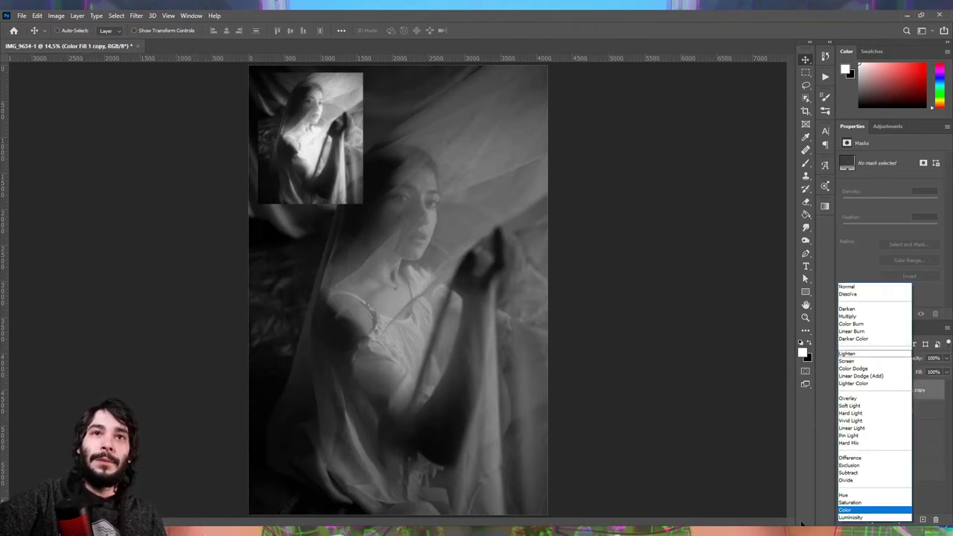
pyautogui.click(843, 518)
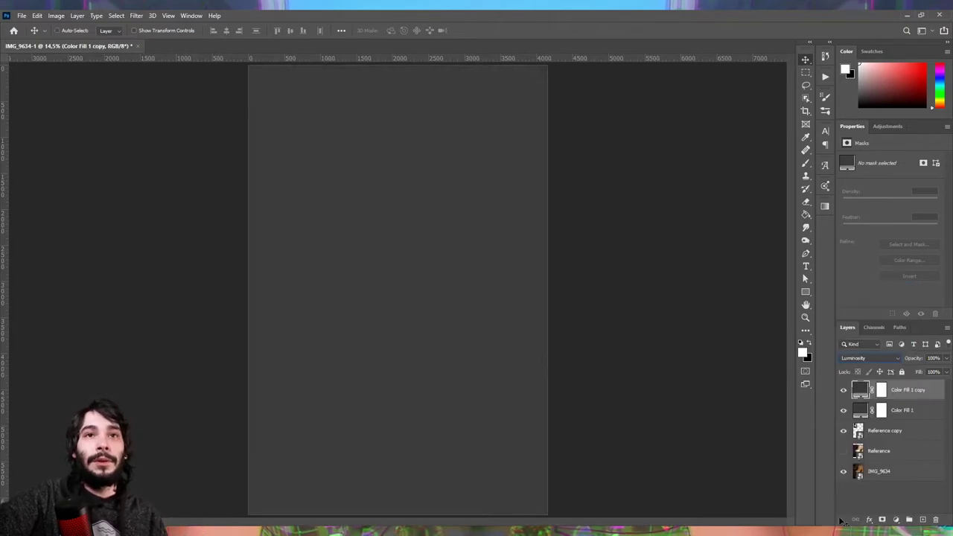
pyautogui.click(843, 410)
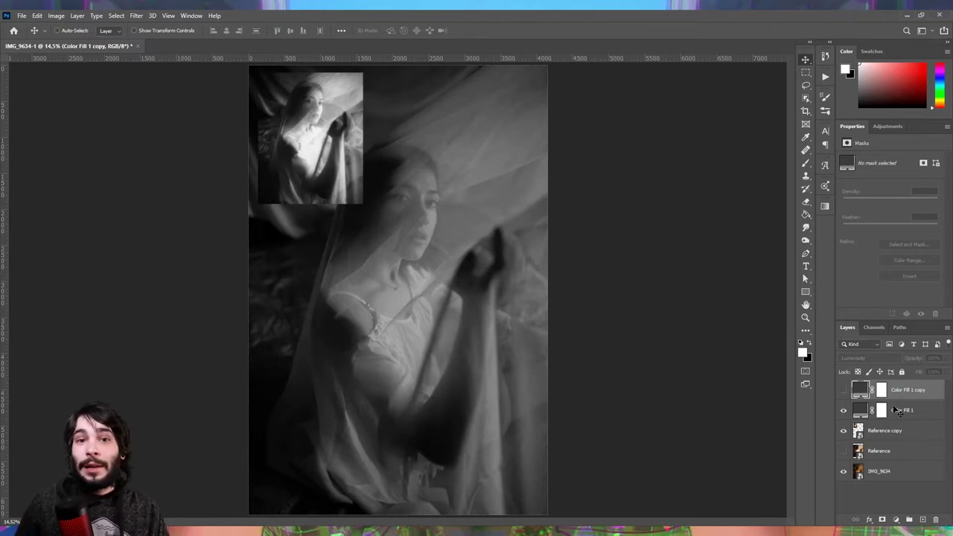
# Hide the Reference copy overlay and select the IMG_9634 photo layer.
pyautogui.click(843, 431)
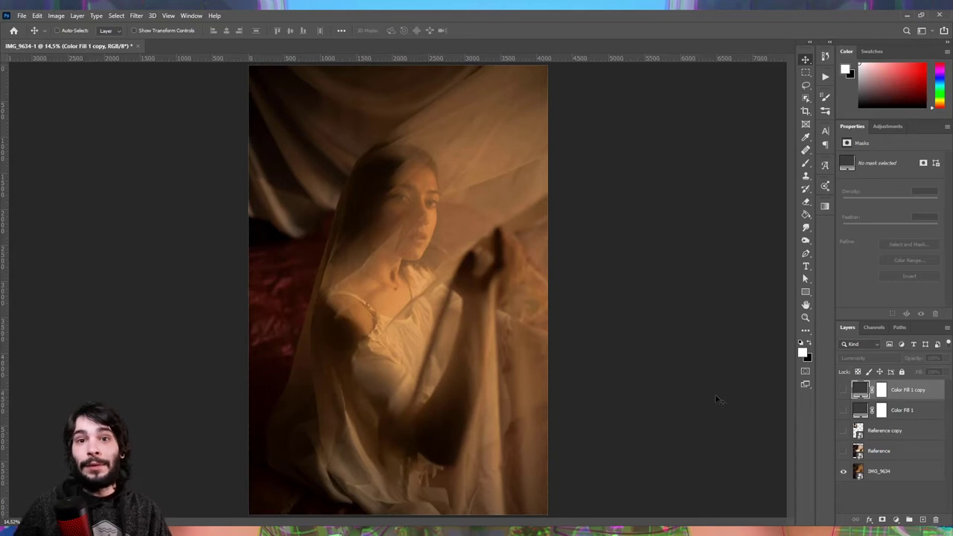
pyautogui.click(872, 470)
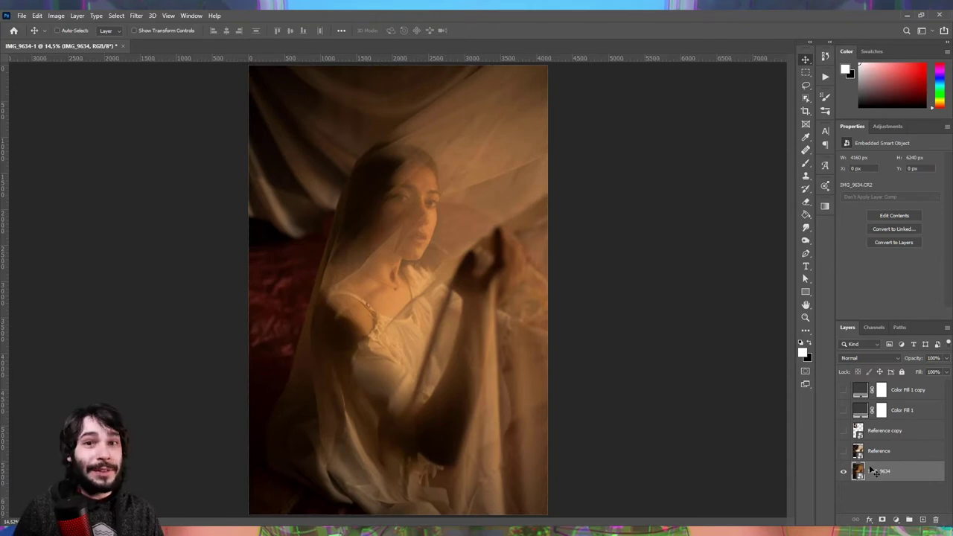
pyautogui.hotkey('ctrl', 'j')
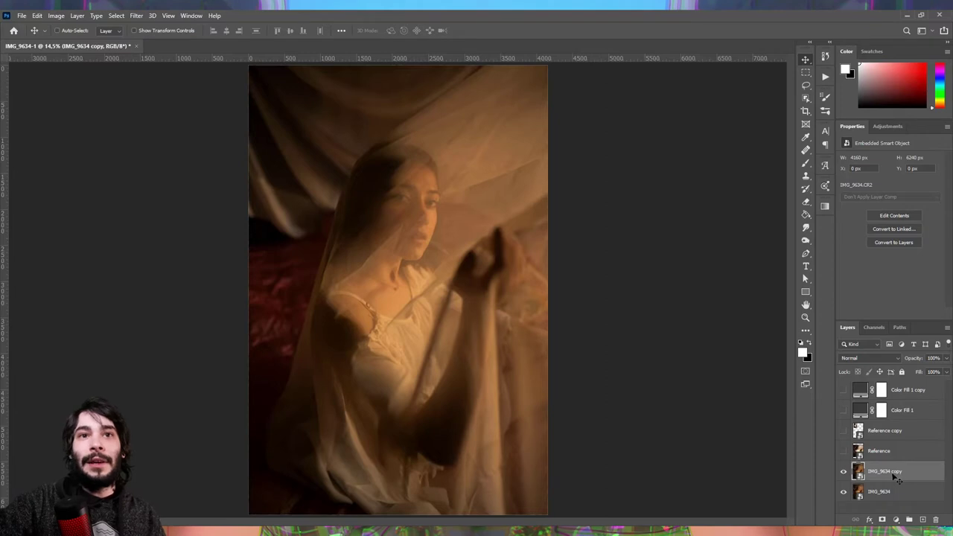
pyautogui.rightClick(896, 476)
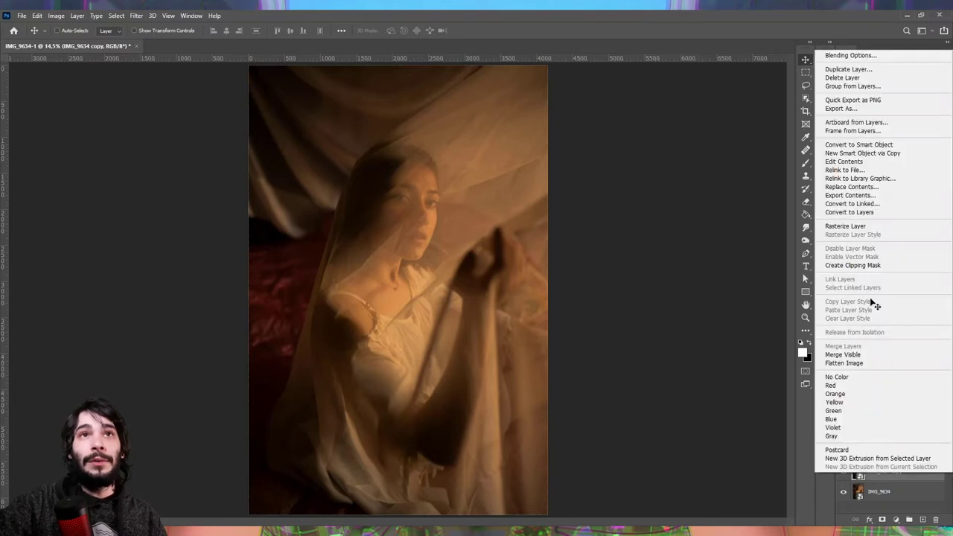
pyautogui.click(863, 228)
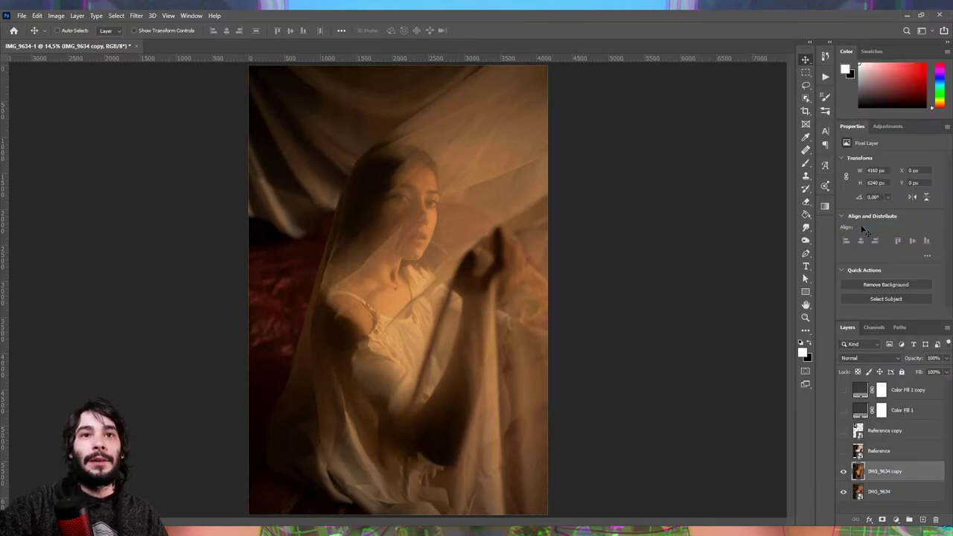
pyautogui.doubleClick(886, 470)
pyautogui.write('Brilho 2')
pyautogui.press('Return')
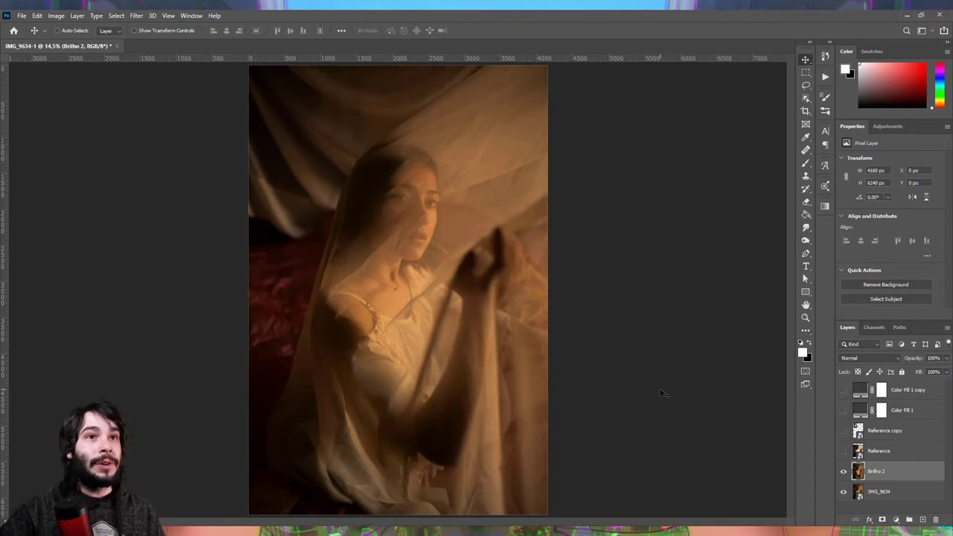
pyautogui.click(56, 14)
pyautogui.moveTo(71, 41)
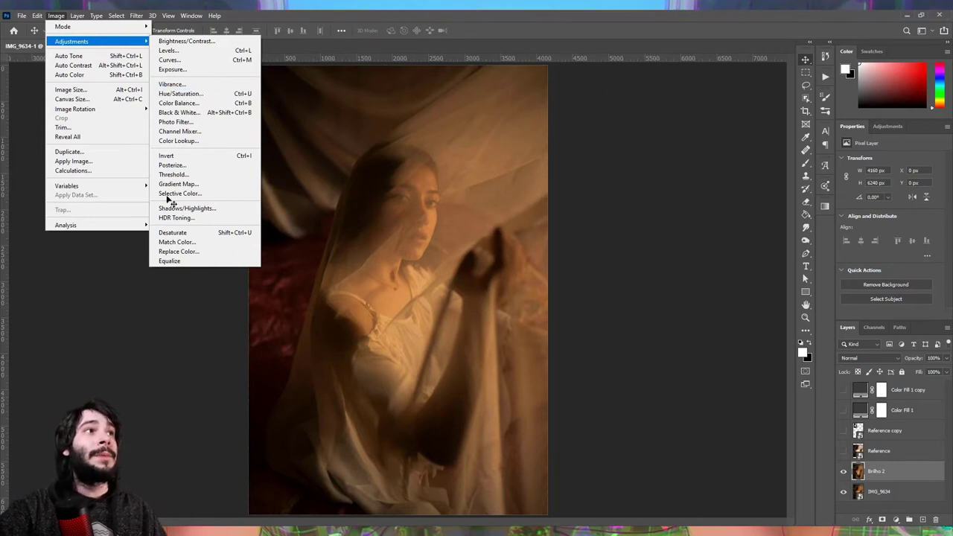
# Desaturate the Brilho 2 layer to black and white.
pyautogui.click(179, 232)
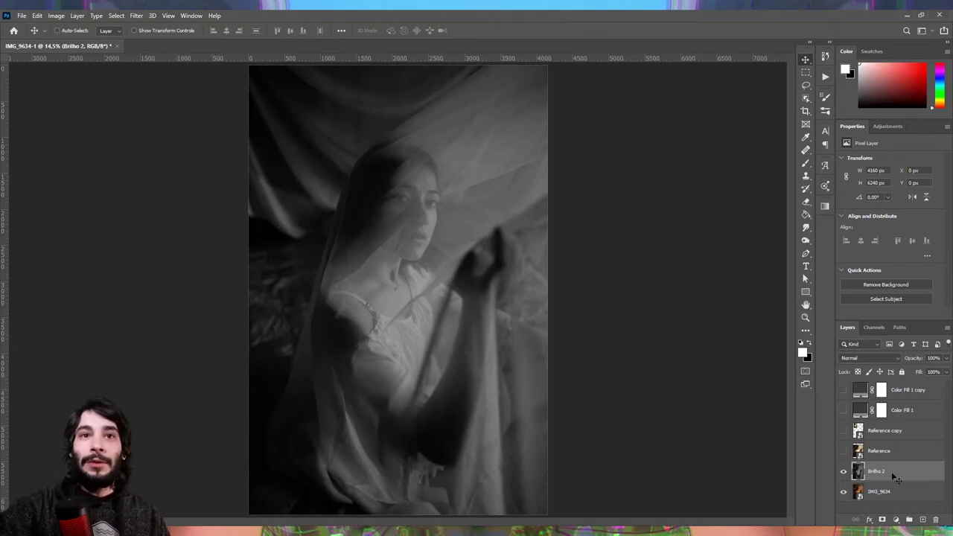
pyautogui.click(138, 15)
pyautogui.moveTo(190, 213)
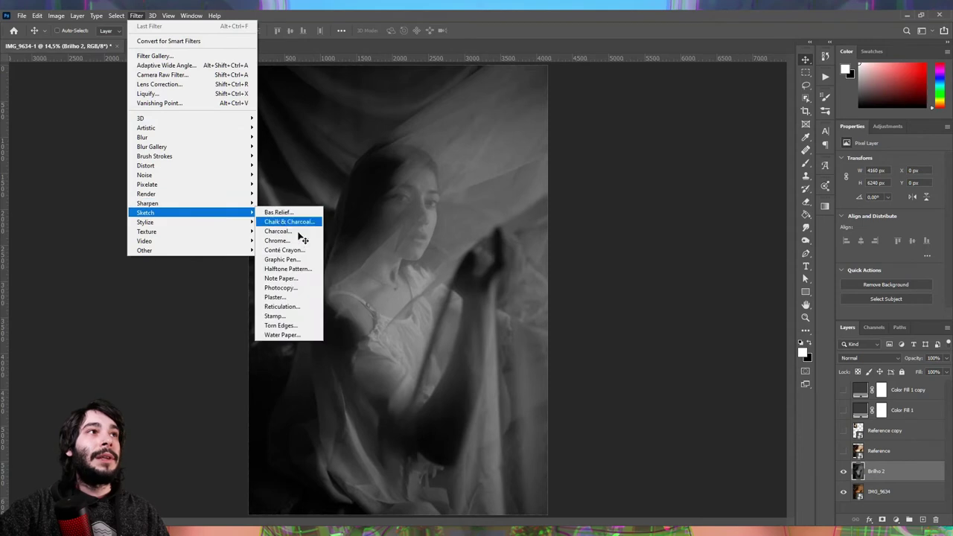
# Apply Unsharp Mask to Brilho 2 with amount 97%, radius 101.9 pixels, threshold 0.
pyautogui.click(283, 249)
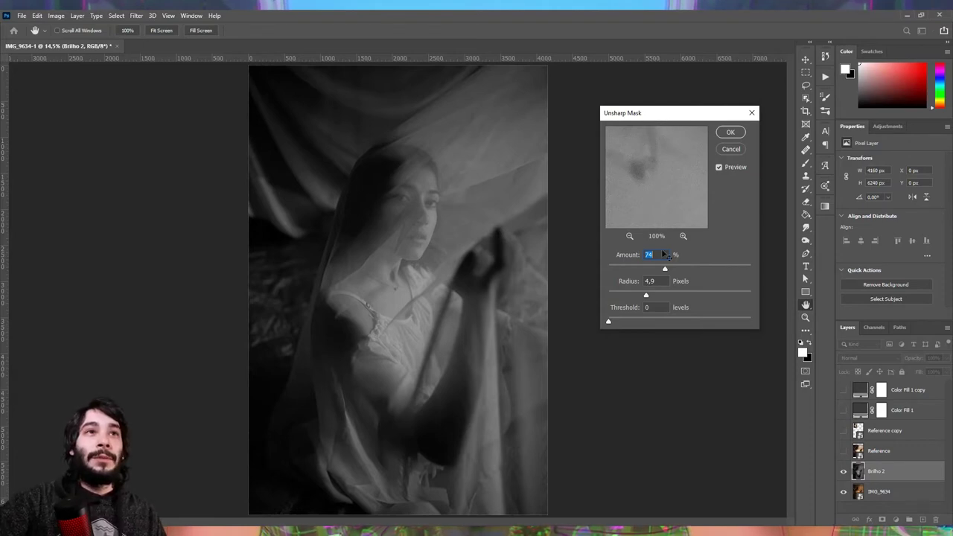
pyautogui.moveTo(677, 269); pyautogui.dragTo(747, 268)
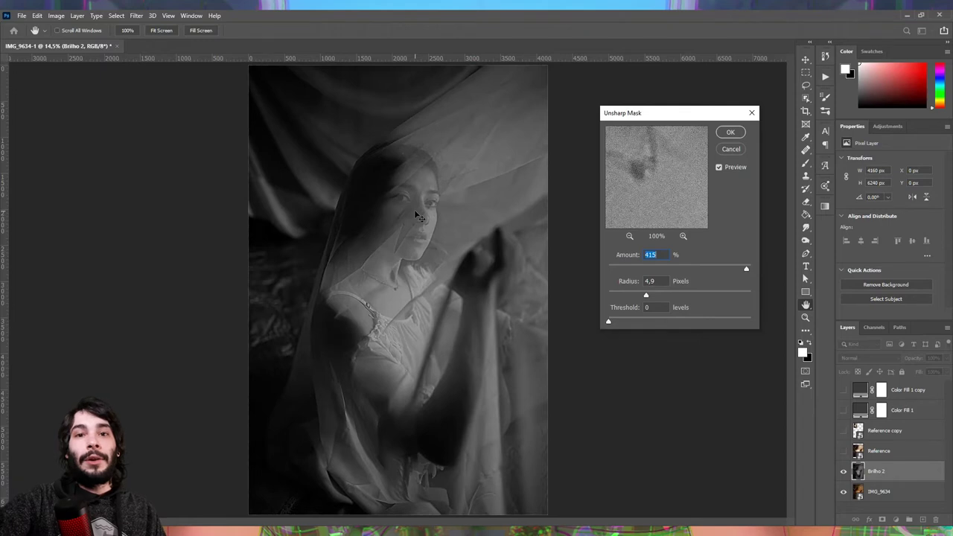
pyautogui.click(682, 268)
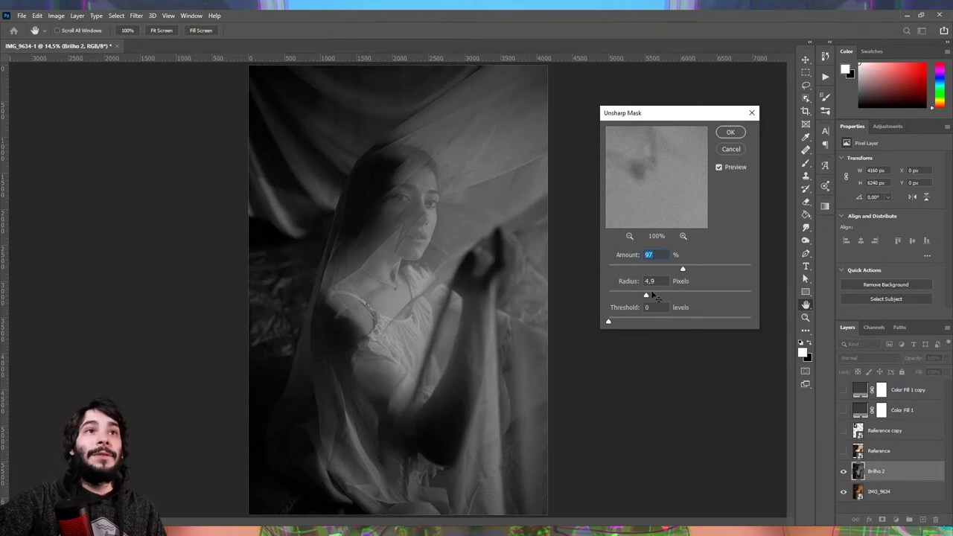
pyautogui.moveTo(652, 296); pyautogui.dragTo(699, 296)
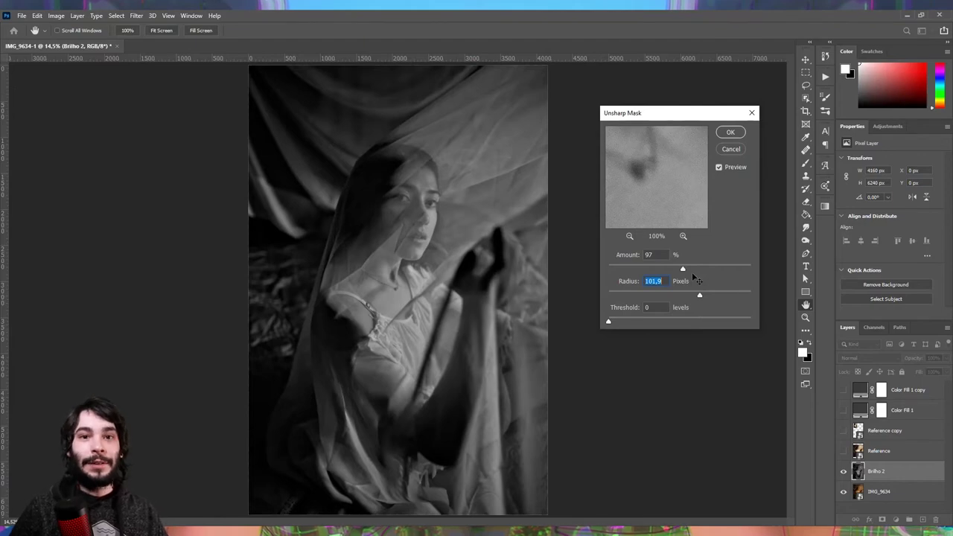
pyautogui.click(730, 133)
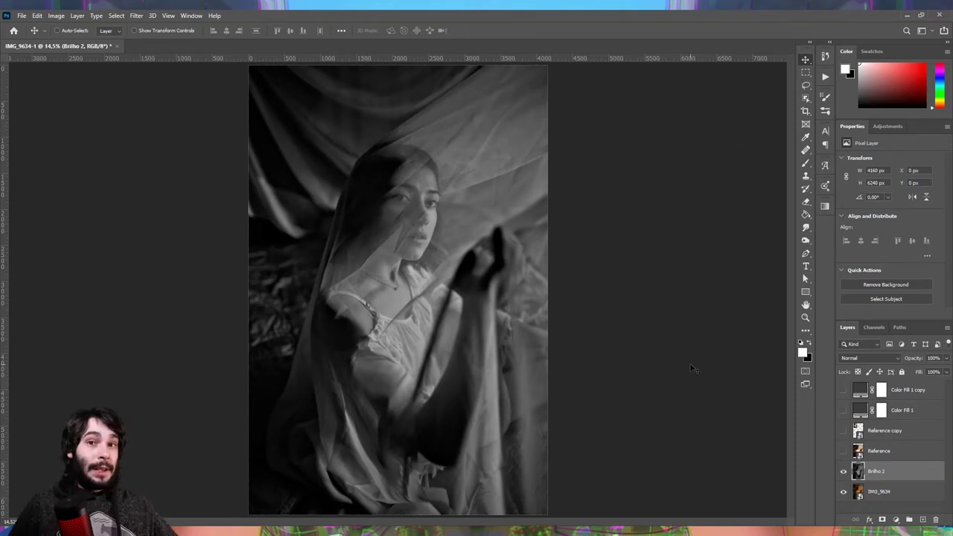
pyautogui.click(848, 358)
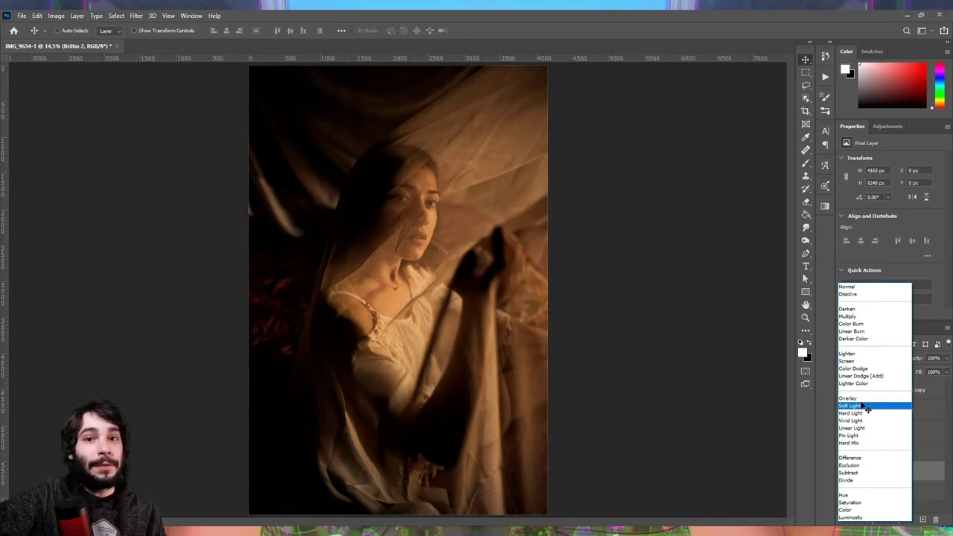
# Set Brilho 2 to Soft Light and toggle it to compare before and after, leaving it on.
pyautogui.click(866, 406)
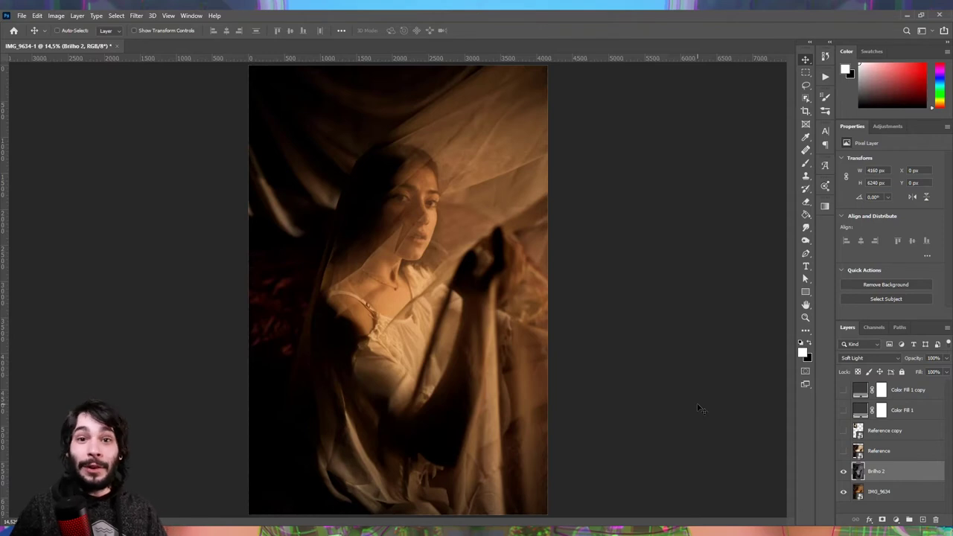
pyautogui.click(843, 471)
pyautogui.click(843, 471)
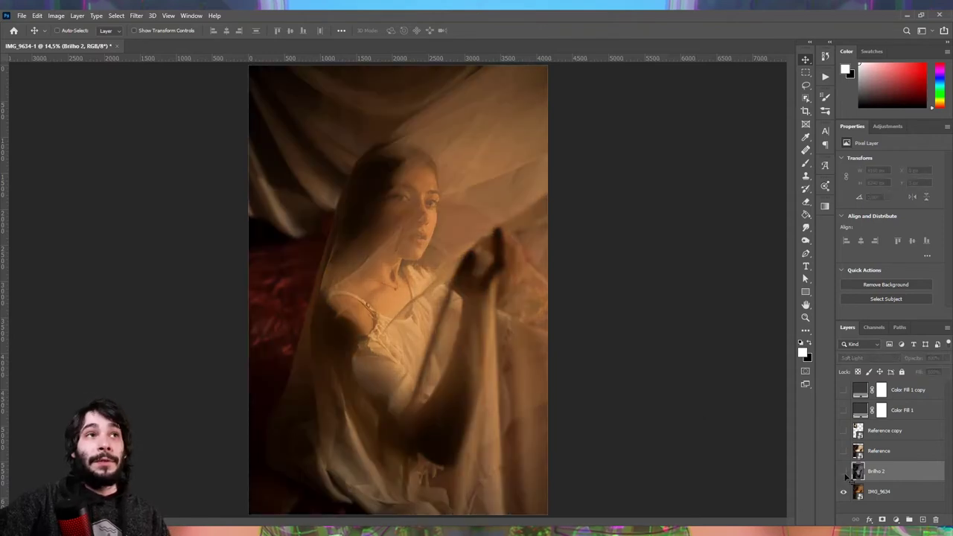
pyautogui.click(843, 470)
pyautogui.click(844, 471)
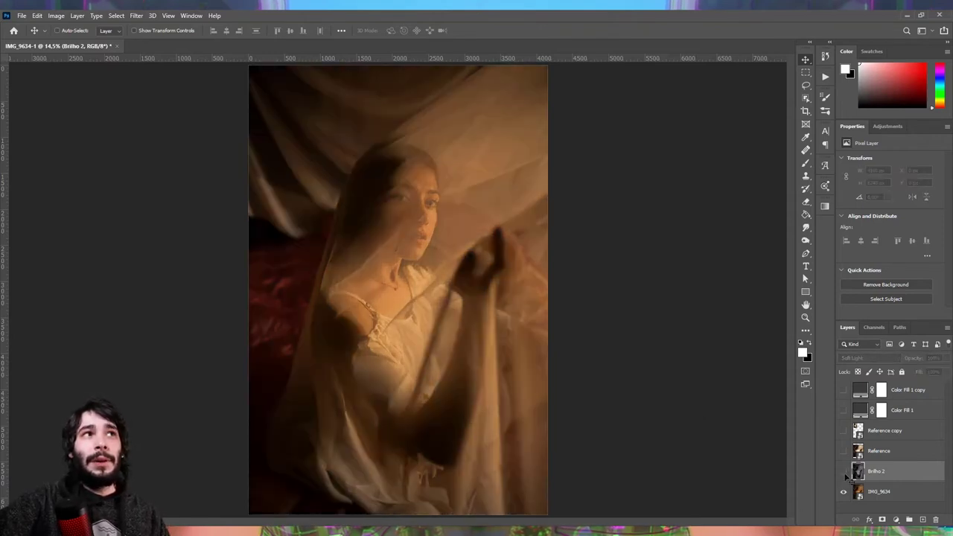
pyautogui.click(844, 471)
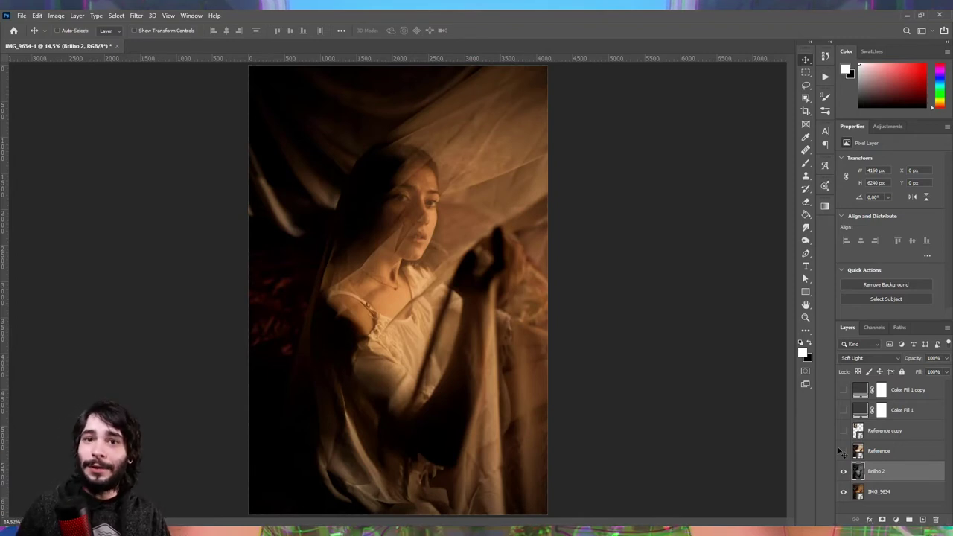
# Set Brilho 2's Blend If Underlying Layer black slider to a split 21/93 and confirm.
pyautogui.doubleClick(923, 475)
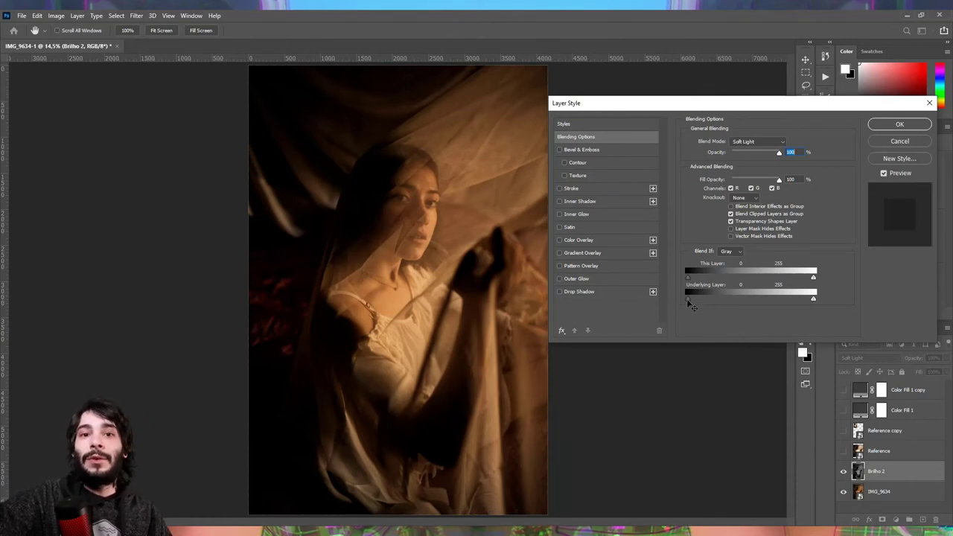
pyautogui.moveTo(688, 297); pyautogui.dragTo(700, 300)
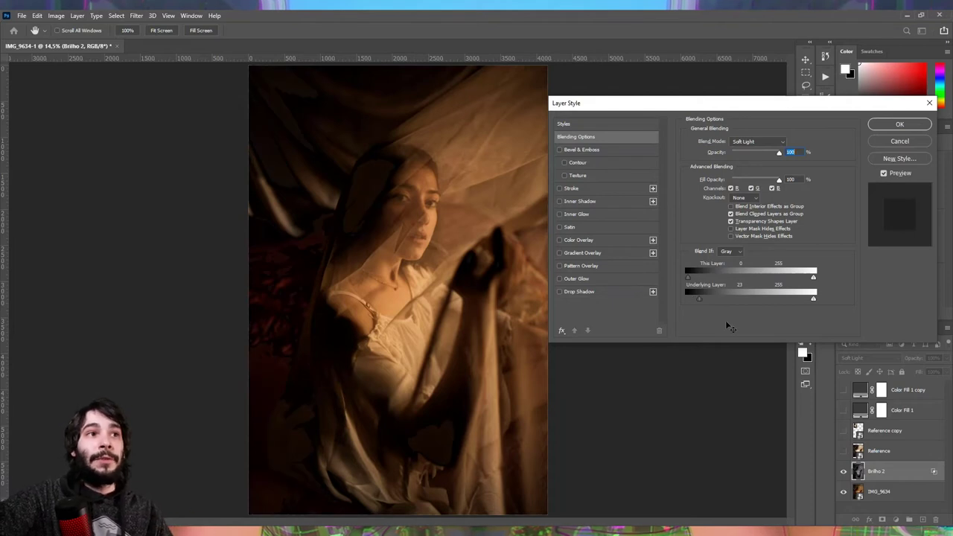
pyautogui.press('alt')
pyautogui.moveTo(700, 299); pyautogui.dragTo(732, 300)
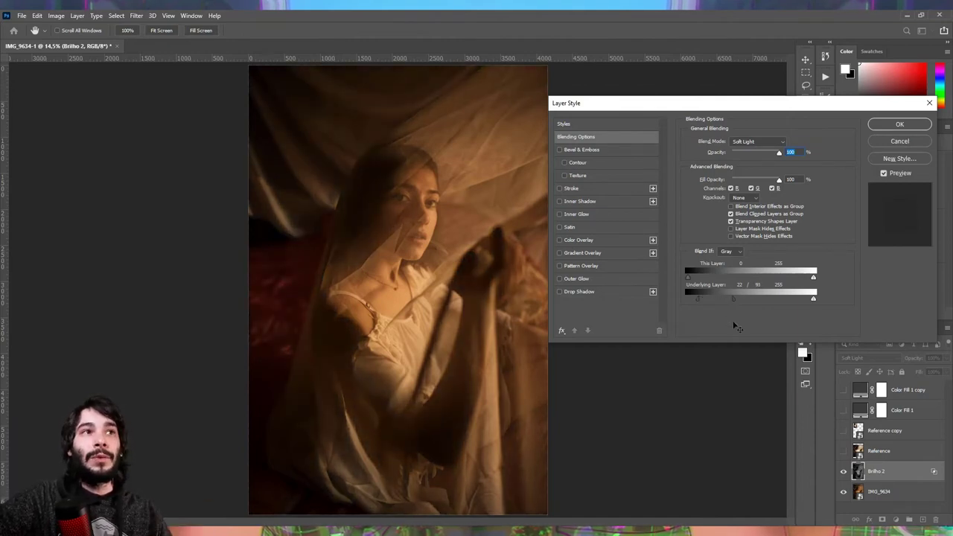
pyautogui.moveTo(701, 299)
pyautogui.mouseDown()
pyautogui.moveTo(704, 307)
pyautogui.moveTo(699, 299)
pyautogui.mouseUp()
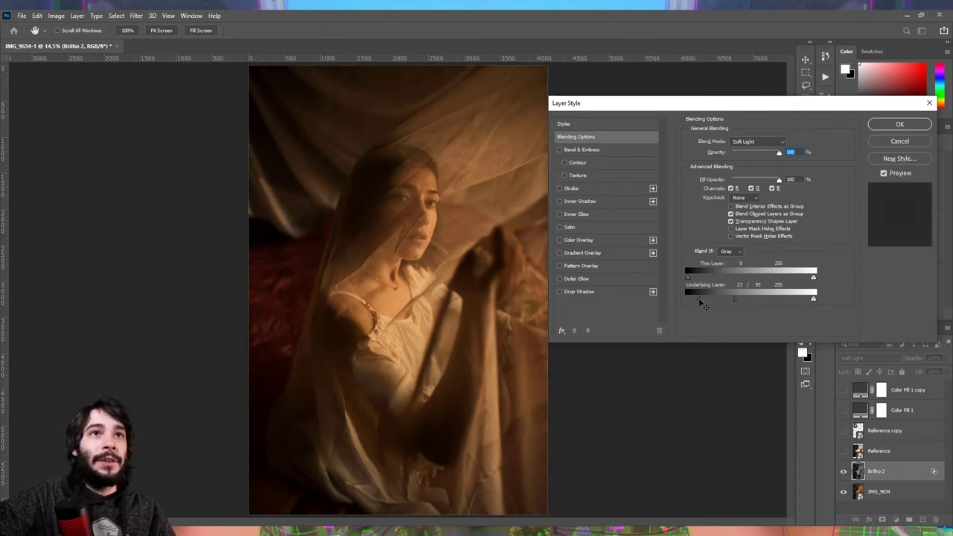
pyautogui.click(899, 124)
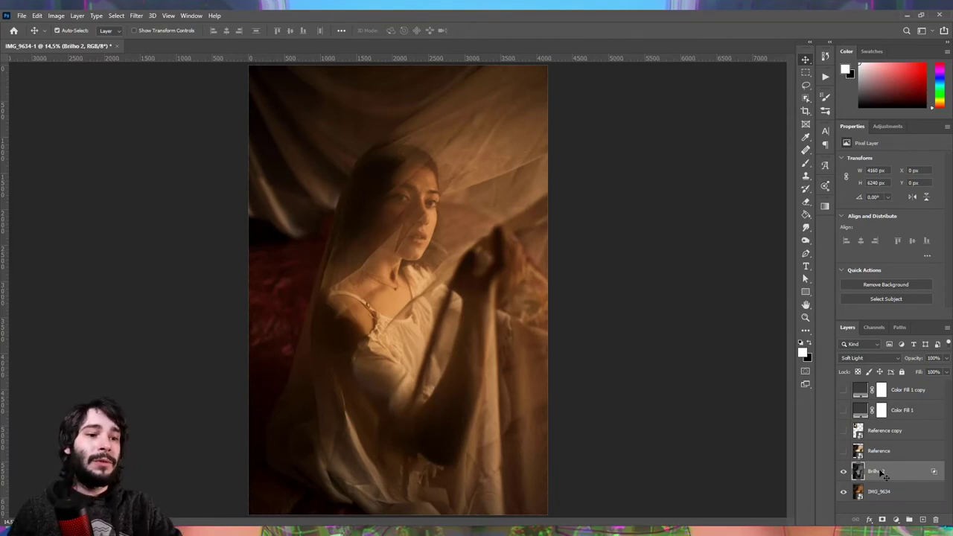
# Stamp all visible layers into Layer 1 and raise its Levels black input to 29.
pyautogui.hotkey('ctrl', 'alt', 'shift', 'e')
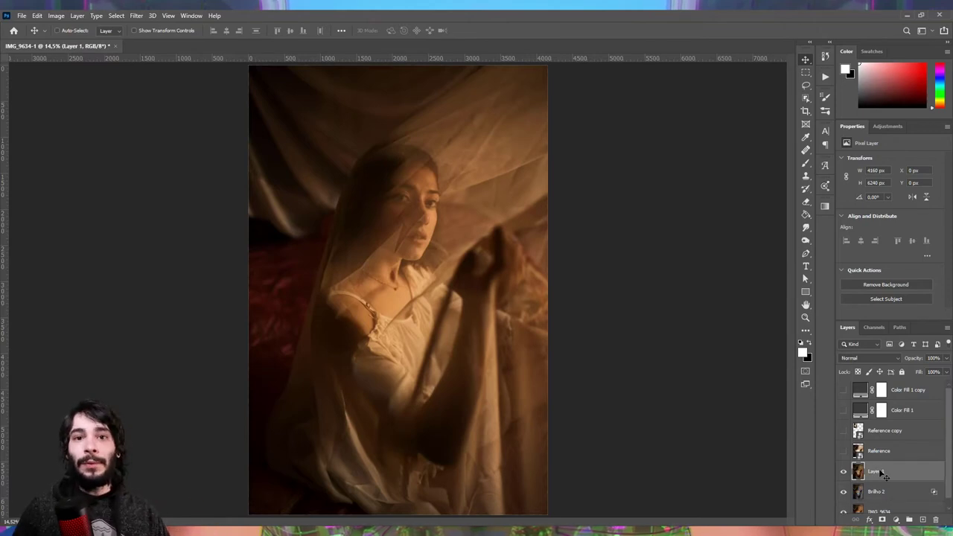
pyautogui.scroll(-1, 879, 471)
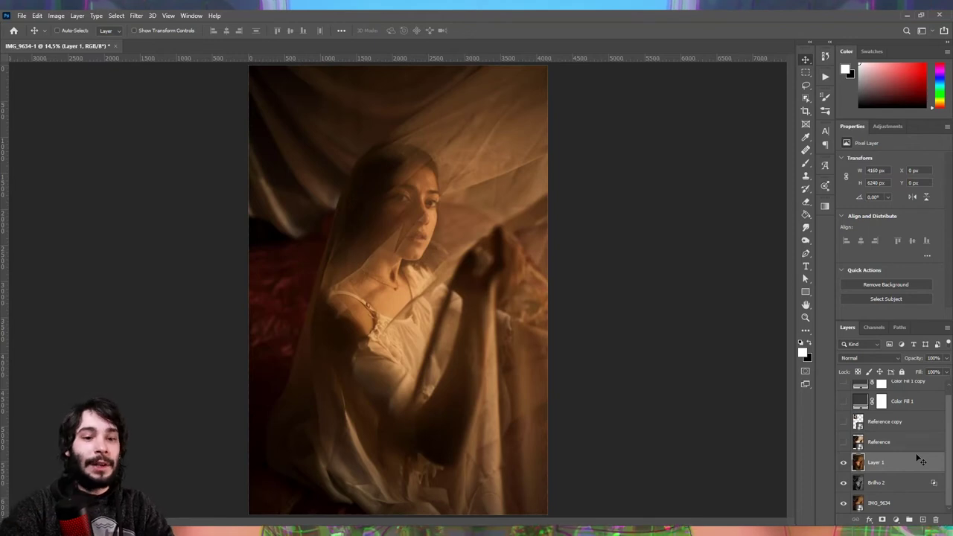
pyautogui.hotkey('ctrl', 'l')
pyautogui.moveTo(669, 219); pyautogui.dragTo(686, 223)
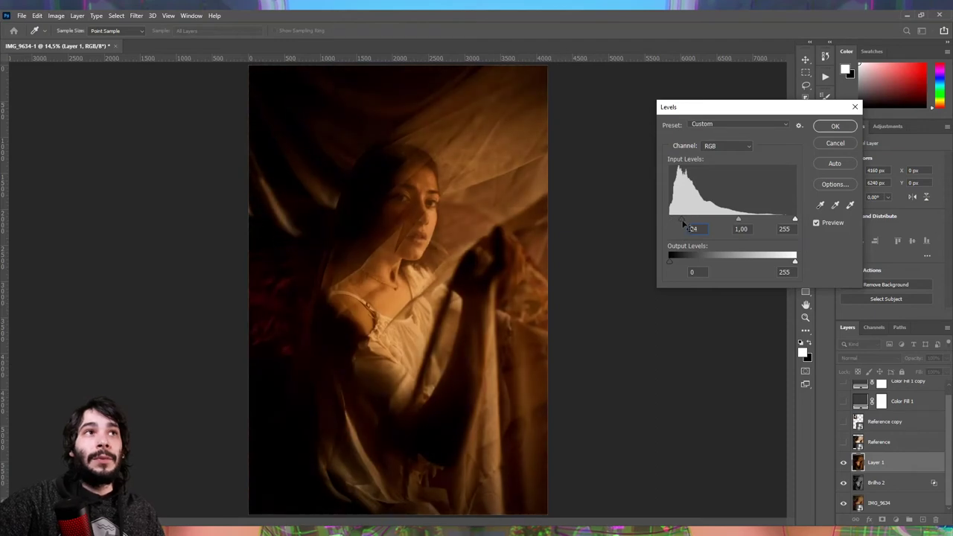
pyautogui.click(824, 126)
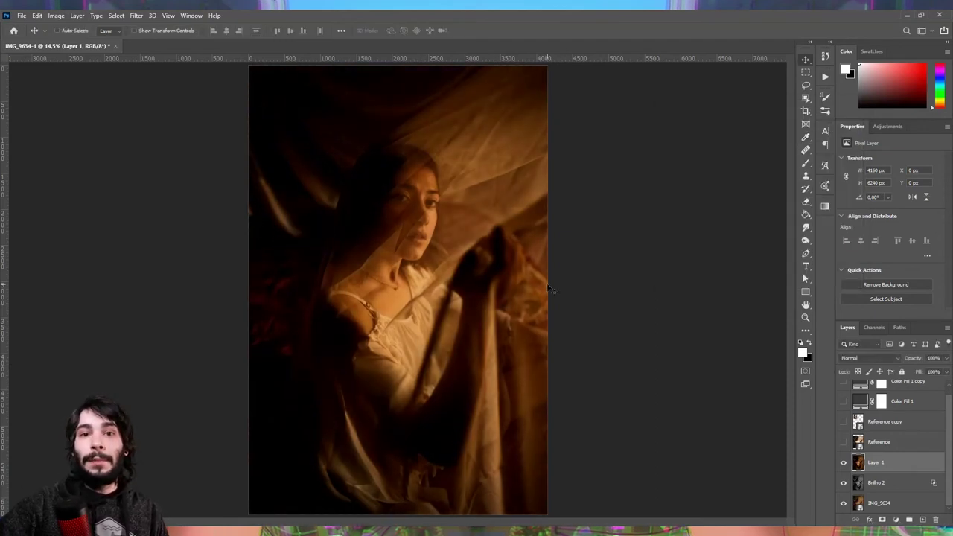
pyautogui.click(136, 15)
pyautogui.moveTo(153, 146)
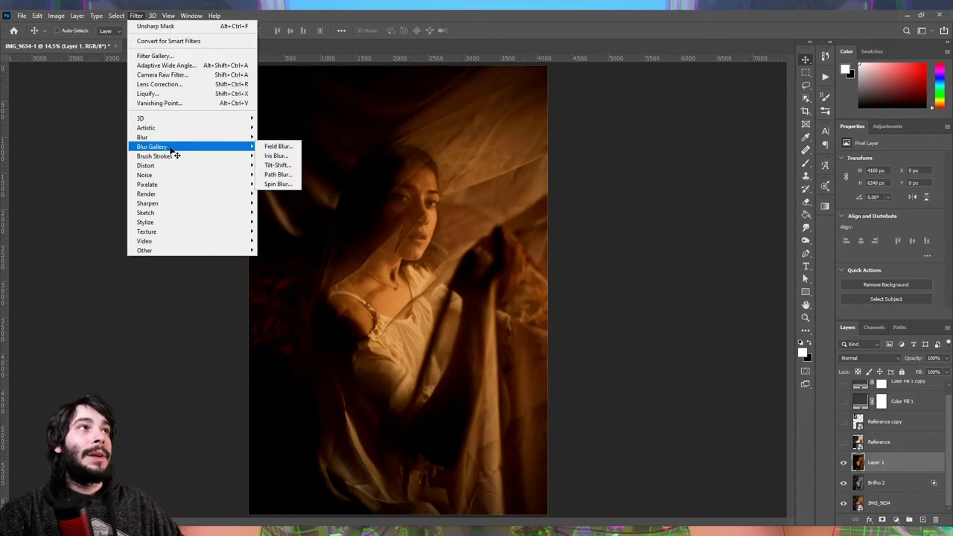
# Apply a 109 px Field Blur to Layer 1 with light range 20 and 26% light bokeh.
pyautogui.click(271, 149)
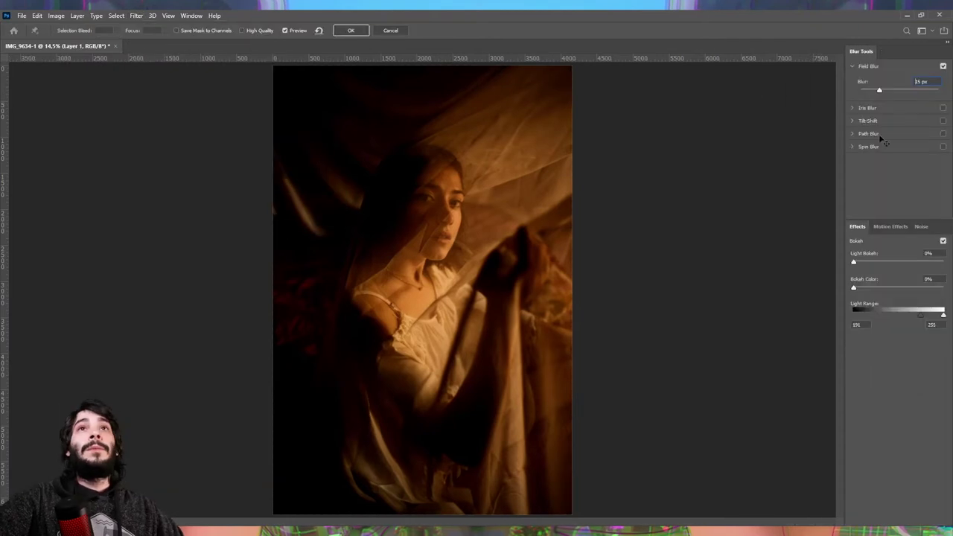
pyautogui.moveTo(879, 90); pyautogui.dragTo(902, 90)
pyautogui.moveTo(921, 316); pyautogui.dragTo(856, 316)
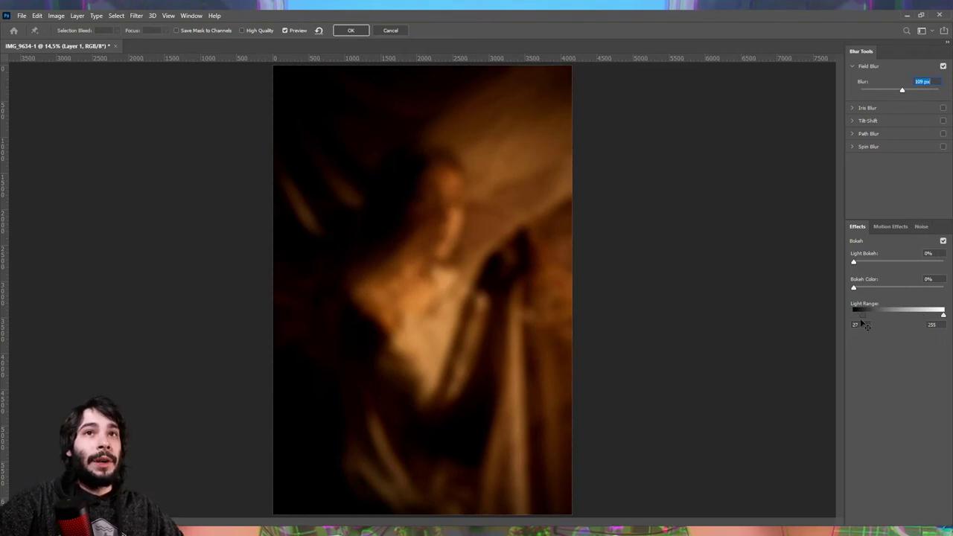
pyautogui.moveTo(853, 262); pyautogui.dragTo(876, 262)
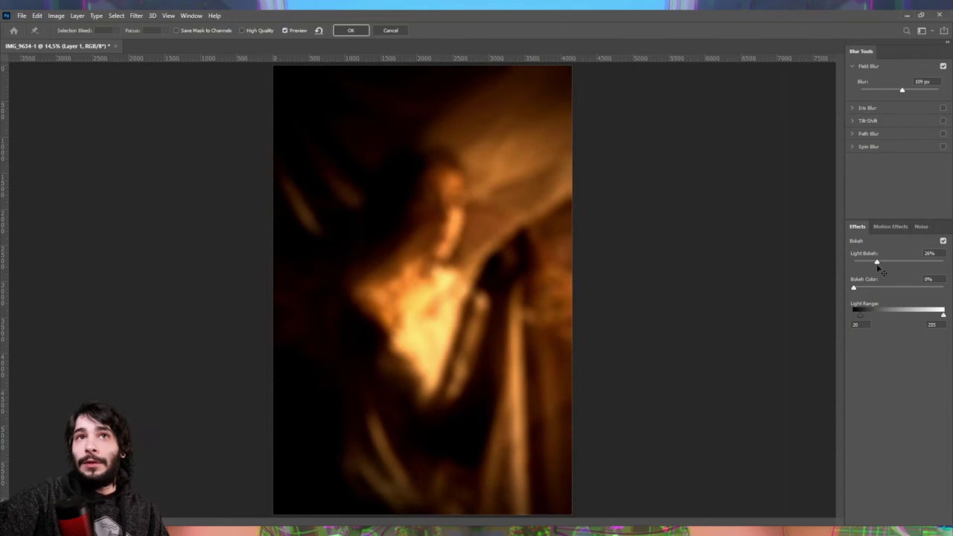
pyautogui.click(352, 30)
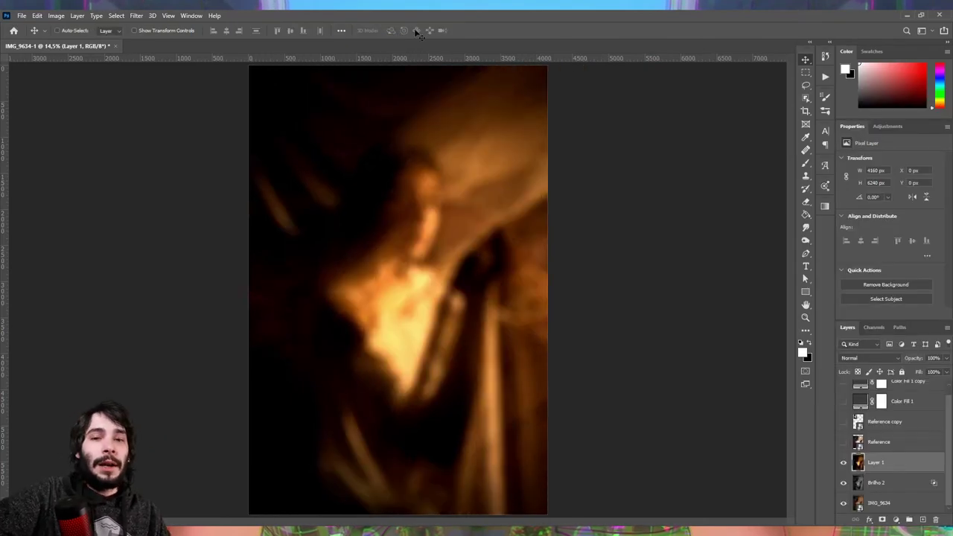
# Set Layer 1 to Screen blend mode and add a hide-all black mask.
pyautogui.click(846, 358)
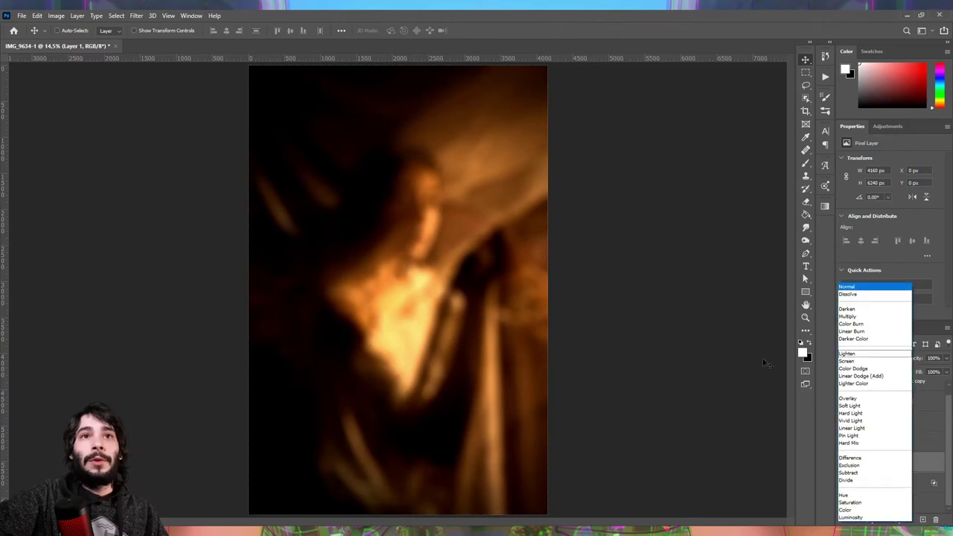
pyautogui.click(843, 361)
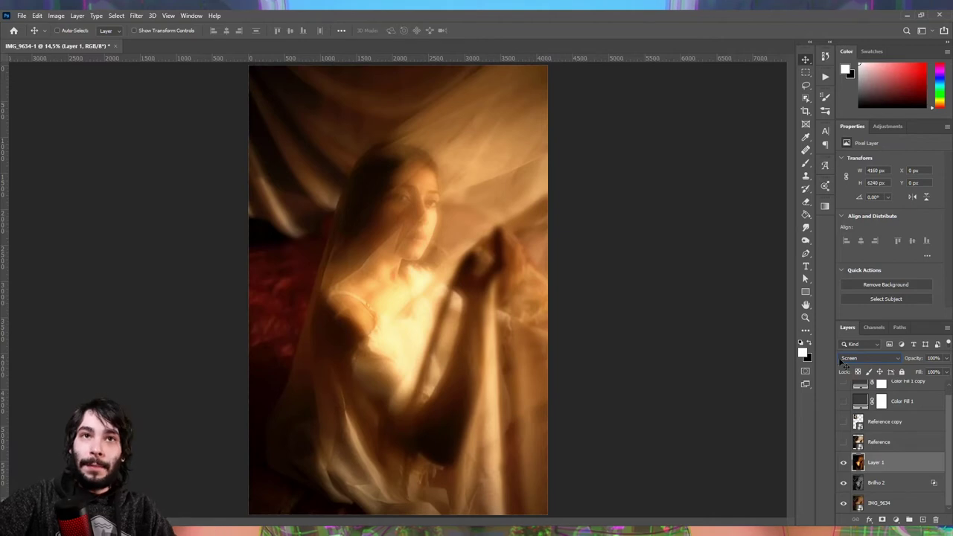
pyautogui.keyDown('alt'); pyautogui.click(882, 520); pyautogui.keyUp('alt')
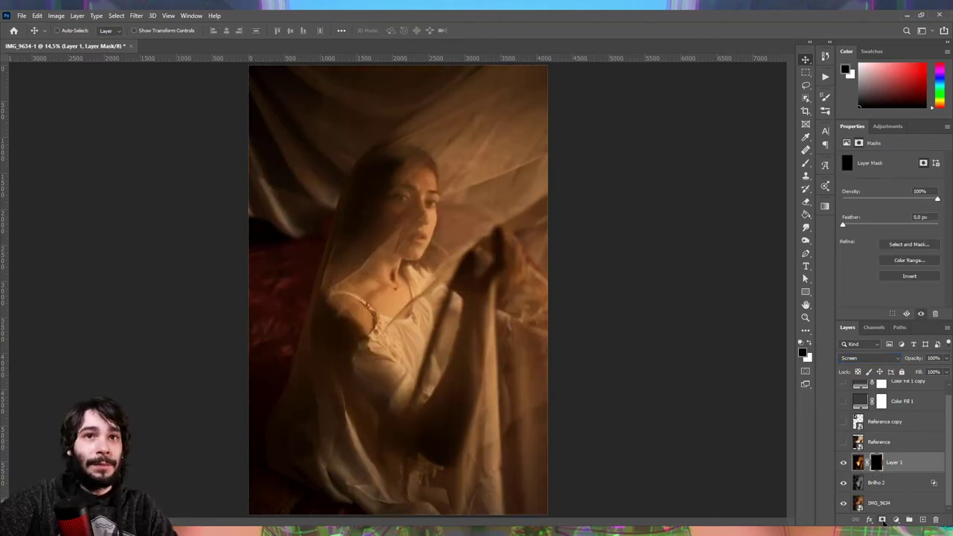
# Set up a brush with 49% opacity and 23% flow.
pyautogui.press('b')
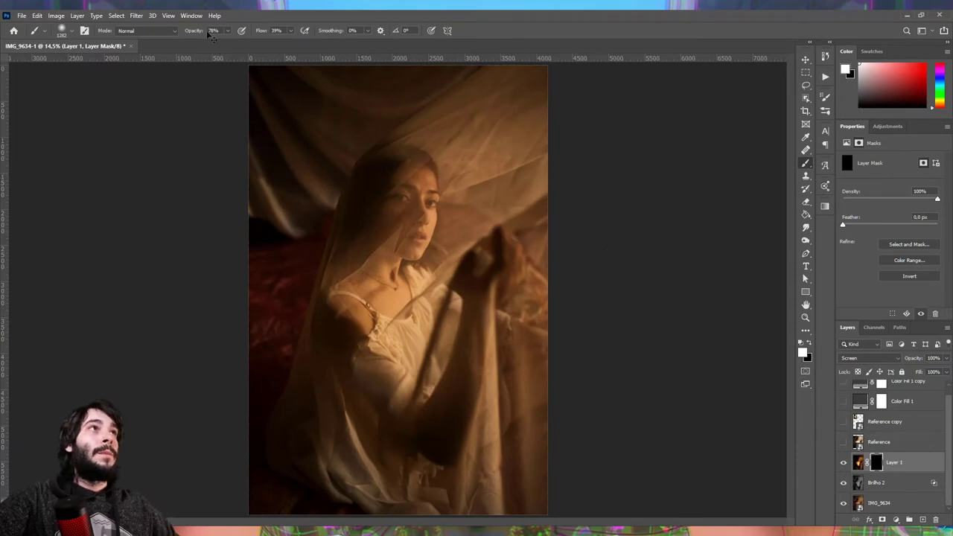
pyautogui.moveTo(197, 31); pyautogui.dragTo(184, 39)
pyautogui.hotkey('shift', '2')
pyautogui.hotkey('shift', '3')
pyautogui.moveTo(439, 160); pyautogui.dragTo(430, 276)
# Paint white on Layer 1's mask to reveal the glow over face, neck and chest.
pyautogui.moveTo(432, 209)
pyautogui.mouseDown()
pyautogui.moveTo(399, 285)
pyautogui.moveTo(417, 327)
pyautogui.mouseUp()
pyautogui.moveTo(431, 283); pyautogui.dragTo(446, 327)
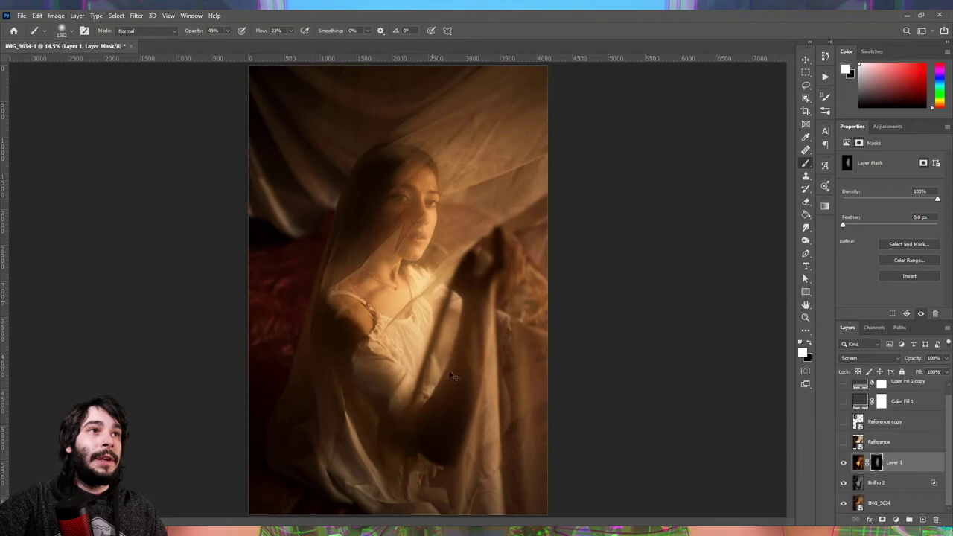
pyautogui.moveTo(401, 275); pyautogui.dragTo(372, 357)
pyautogui.moveTo(358, 297); pyautogui.dragTo(387, 329)
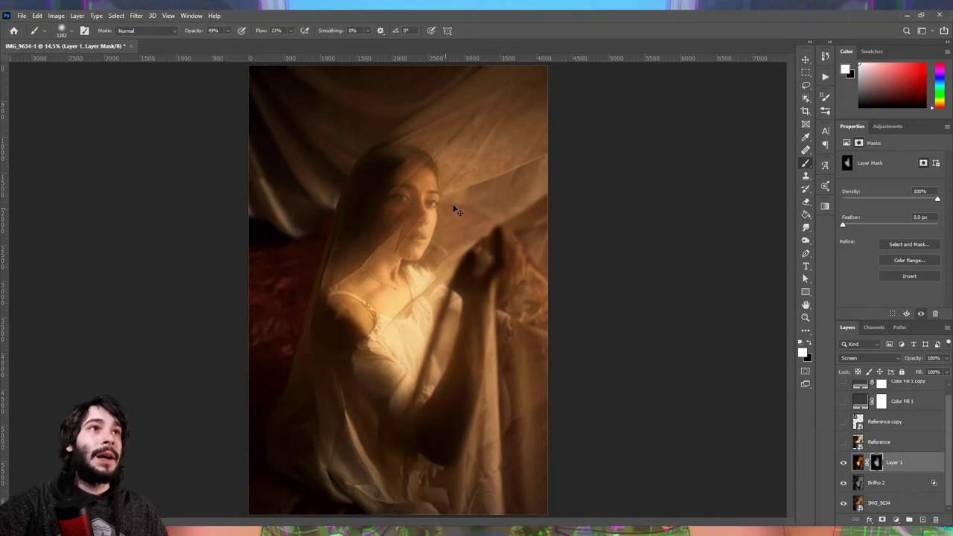
# Zoom out and stamp all visible layers into a new Layer 2.
pyautogui.hotkey('ctrl', '-')
pyautogui.press('v')
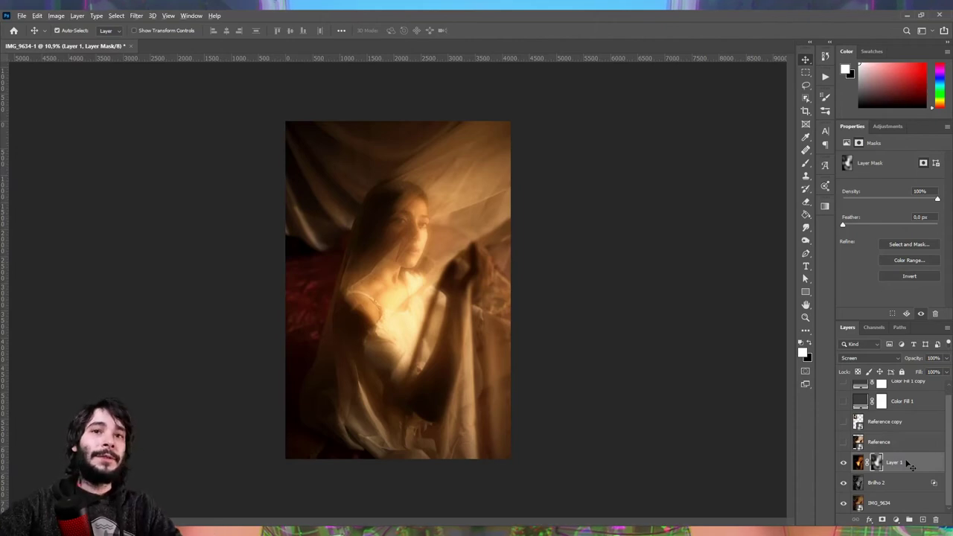
pyautogui.hotkey('ctrl', 'alt', 'shift', 'e')
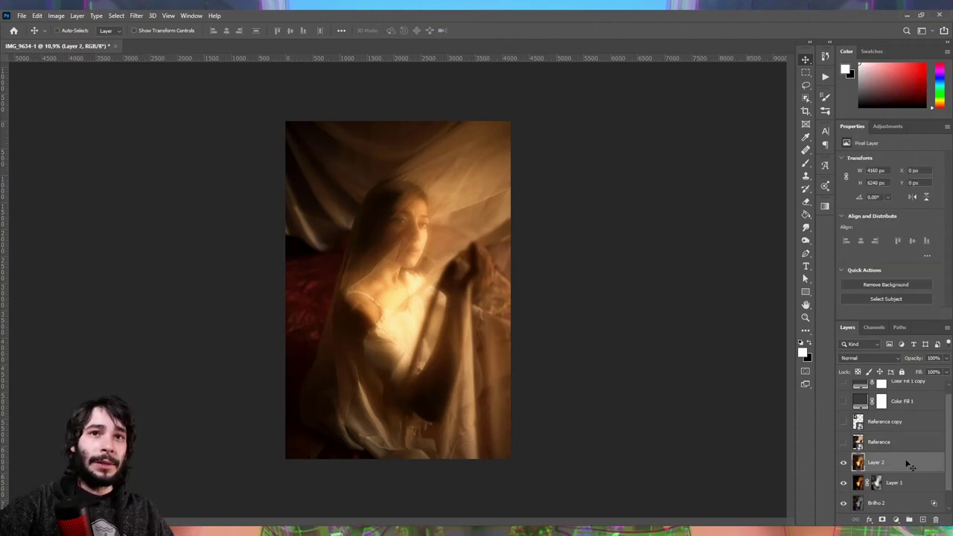
# Darken Layer 2 by raising its Levels black input.
pyautogui.hotkey('ctrl', 'l')
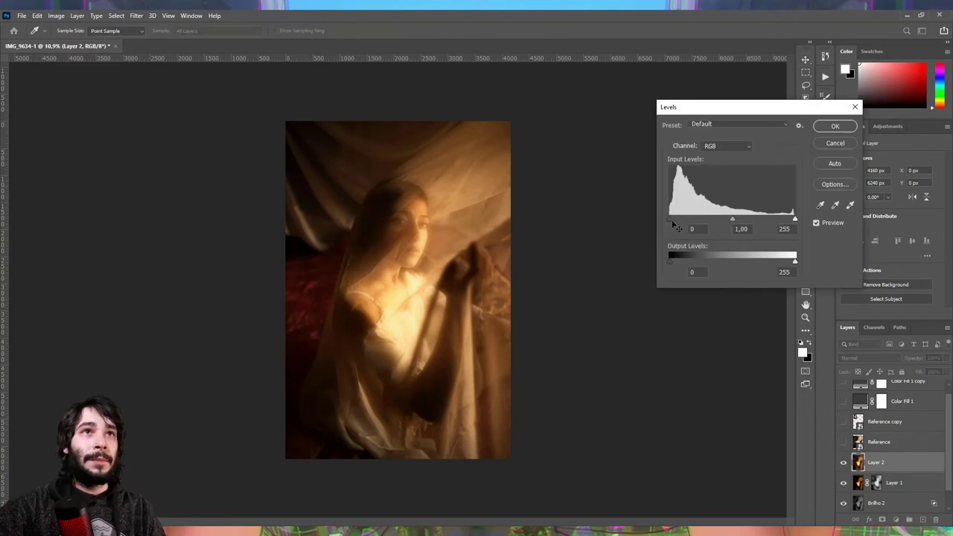
pyautogui.moveTo(669, 218); pyautogui.dragTo(683, 218)
pyautogui.press('Return')
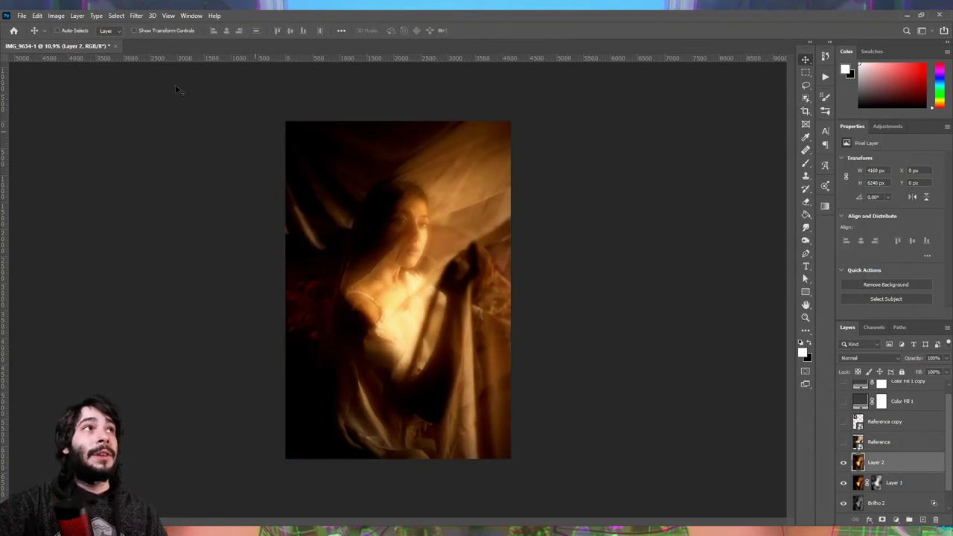
# Apply a Gaussian Blur with radius 52,4 to Layer 2.
pyautogui.click(136, 16)
pyautogui.moveTo(143, 137)
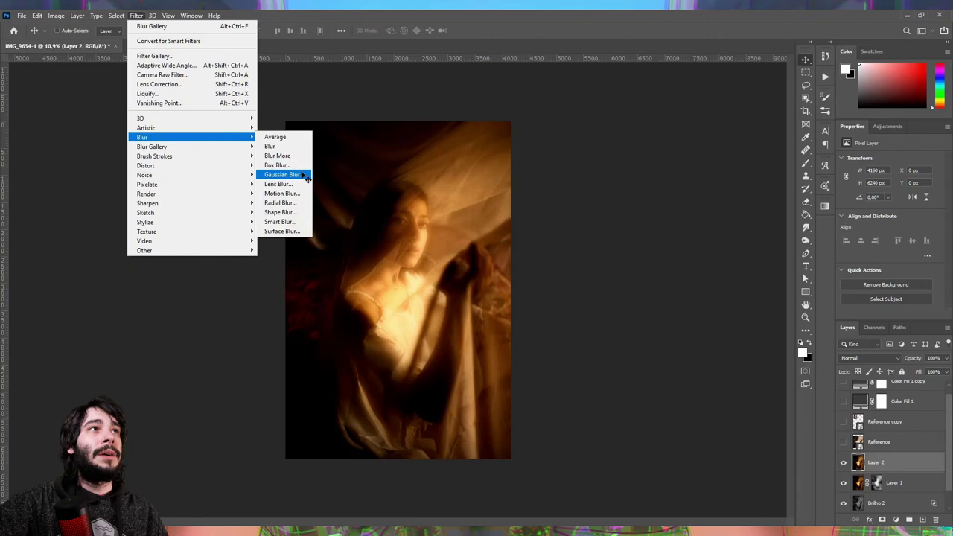
pyautogui.click(305, 177)
pyautogui.moveTo(621, 321); pyautogui.dragTo(629, 322)
pyautogui.click(691, 187)
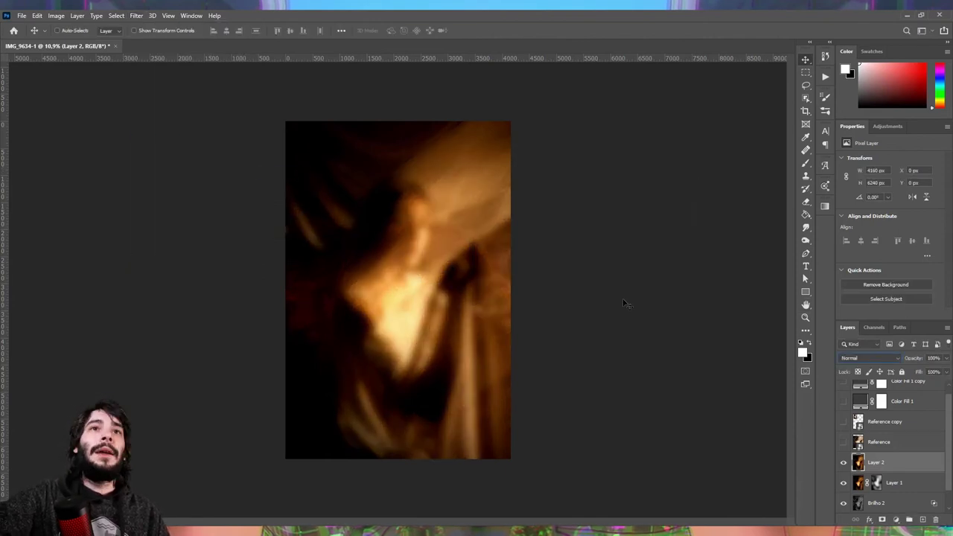
# Set Layer 2 to Screen, add a black mask, and paint the glow back over face and chest.
pyautogui.click(853, 358)
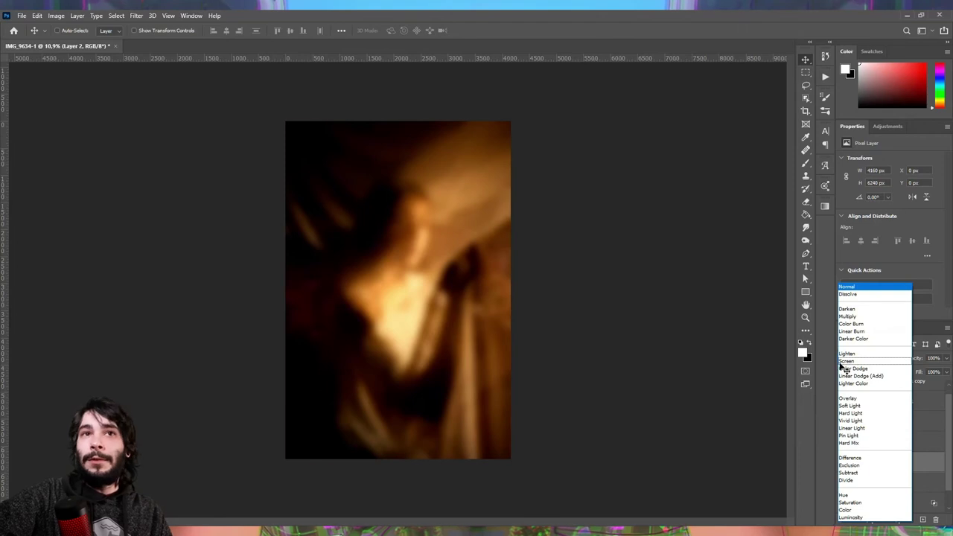
pyautogui.click(847, 363)
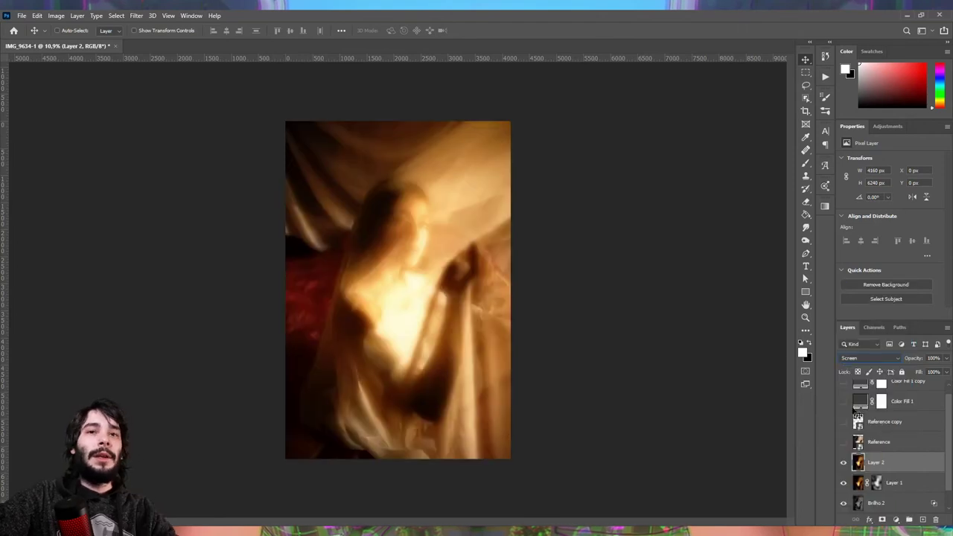
pyautogui.keyDown('alt'); pyautogui.click(882, 520); pyautogui.keyUp('alt')
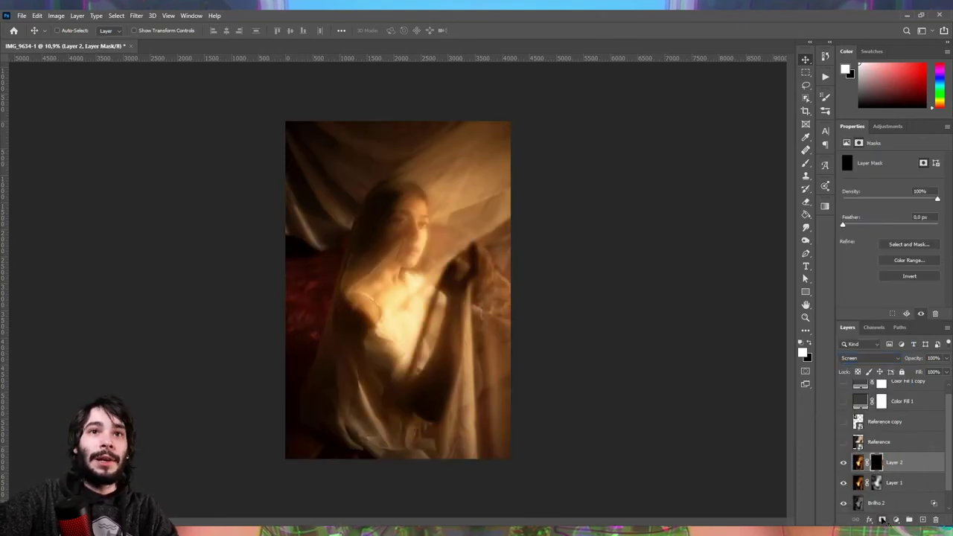
pyautogui.press('b')
pyautogui.moveTo(445, 255)
pyautogui.mouseDown()
pyautogui.moveTo(414, 283)
pyautogui.moveTo(398, 276)
pyautogui.moveTo(432, 329)
pyautogui.moveTo(452, 181)
pyautogui.moveTo(517, 245)
pyautogui.mouseUp()
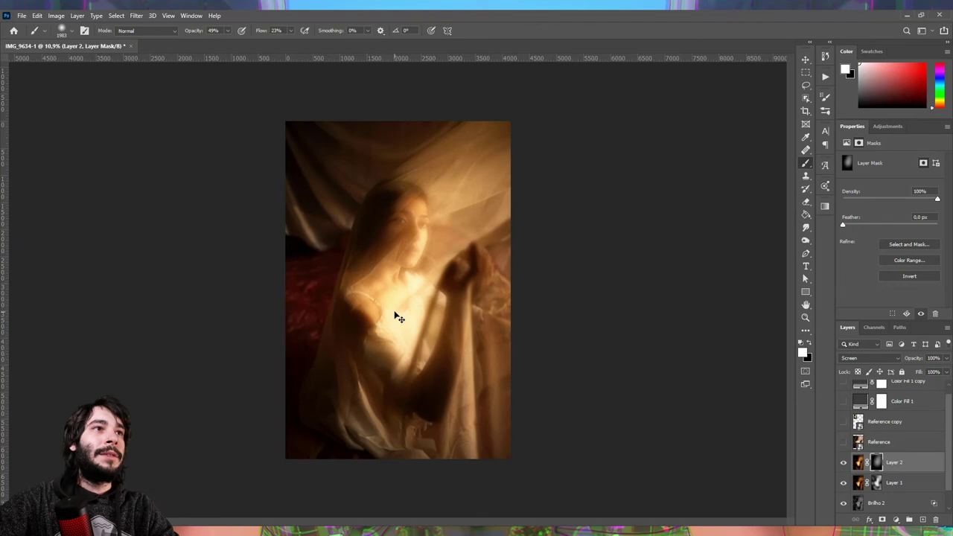
pyautogui.press('v')
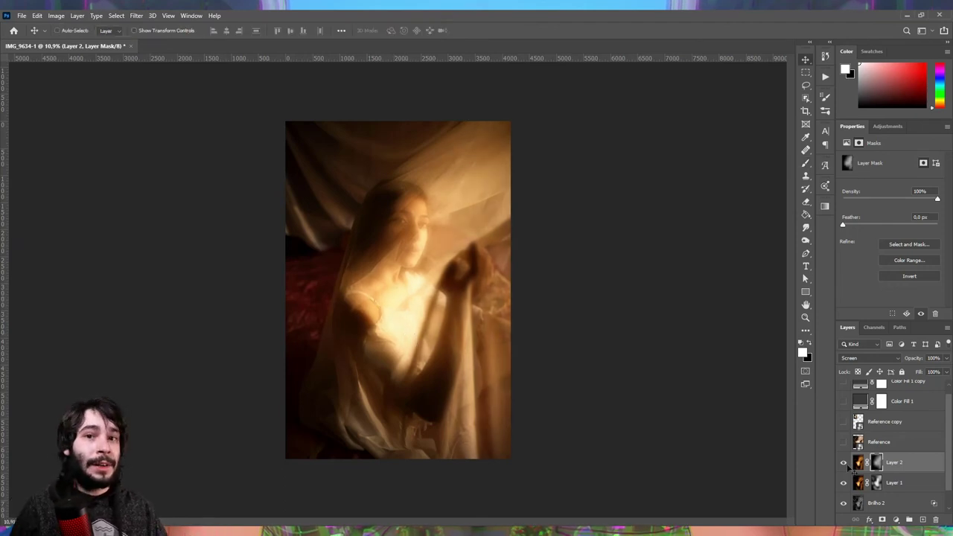
# Toggle Layer 2 and show the Reference photo to compare.
pyautogui.click(844, 463)
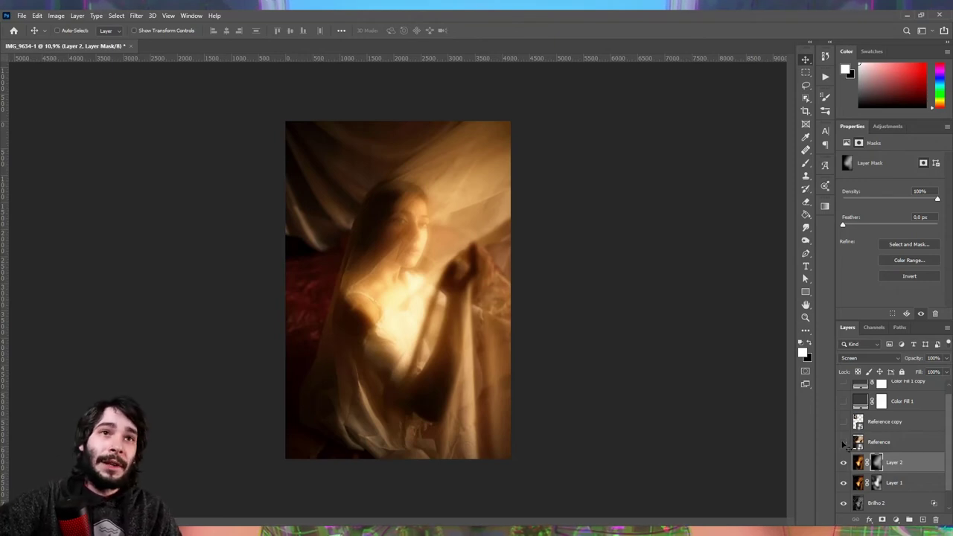
pyautogui.click(843, 442)
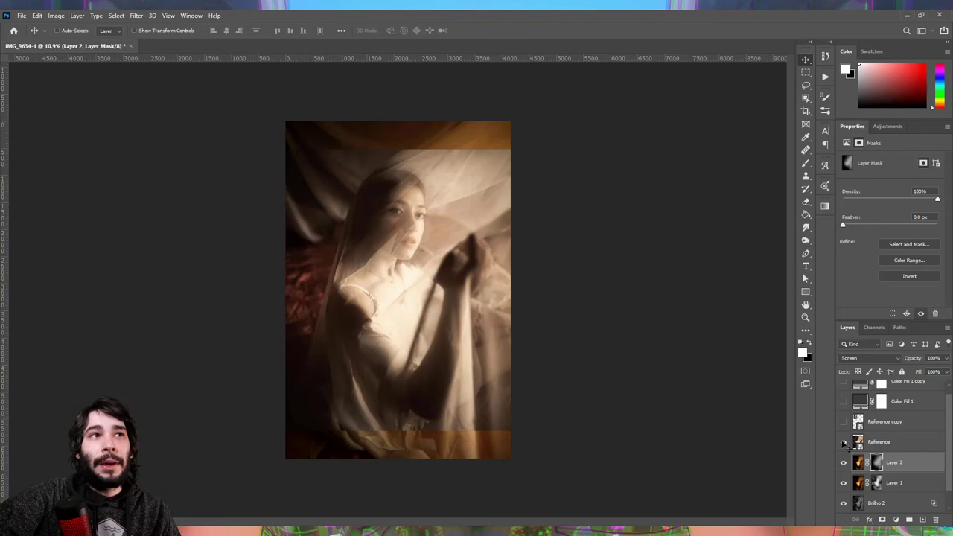
pyautogui.click(890, 202)
# Lower Yellows saturation to -75 and Reds to -20, toggling the layer to compare.
pyautogui.moveTo(891, 217); pyautogui.dragTo(864, 217)
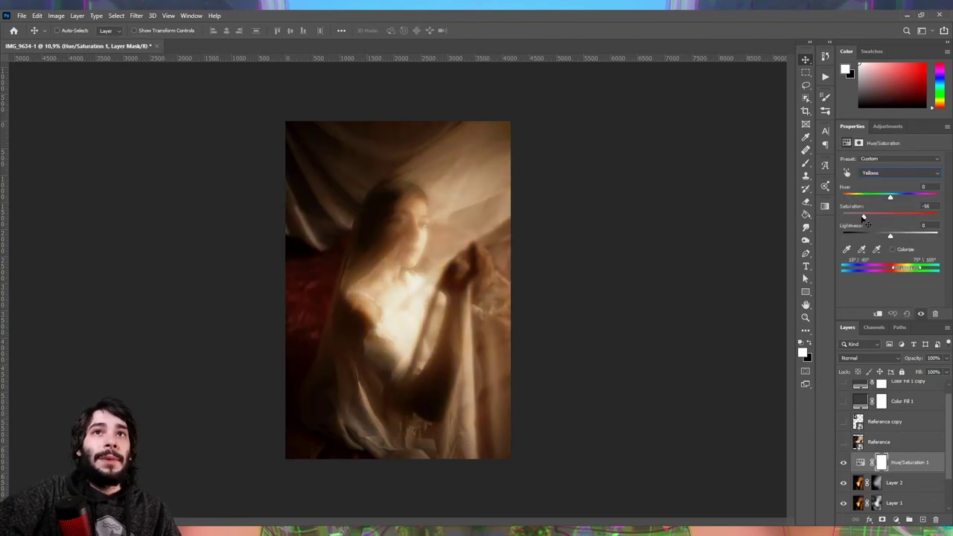
pyautogui.click(893, 173)
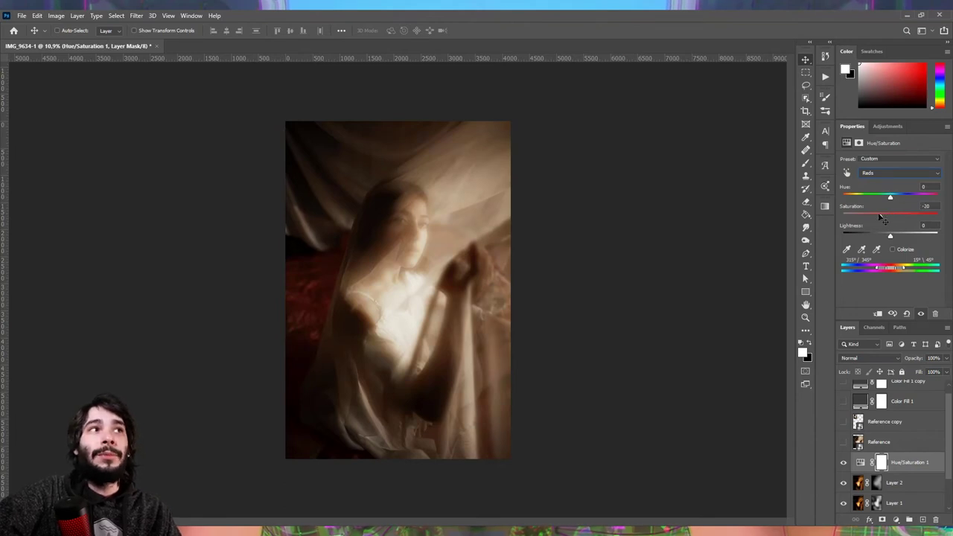
pyautogui.click(844, 464)
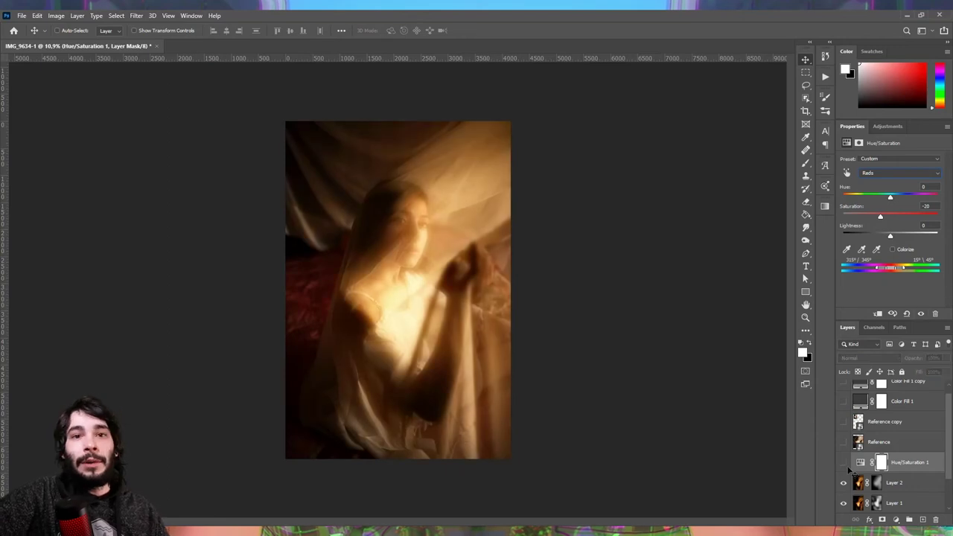
pyautogui.click(844, 463)
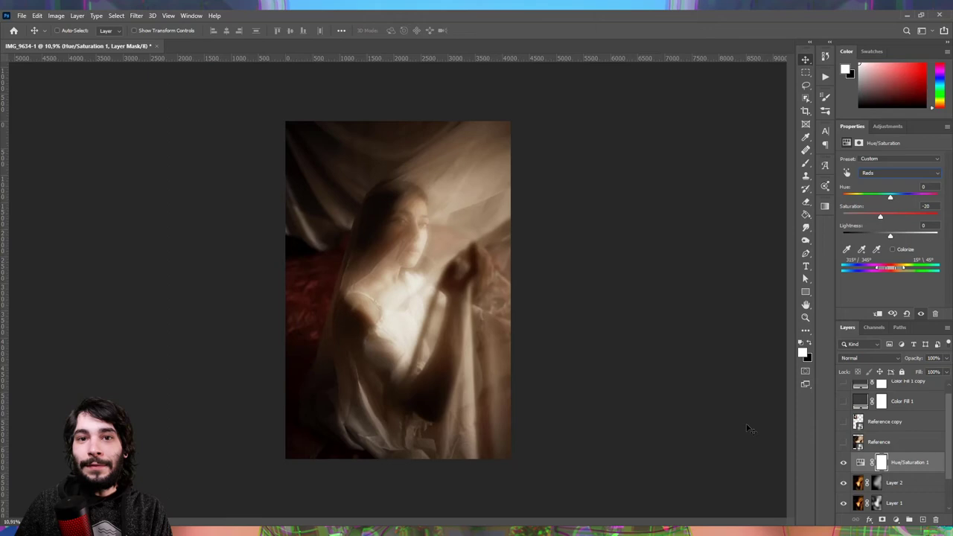
pyautogui.click(896, 520)
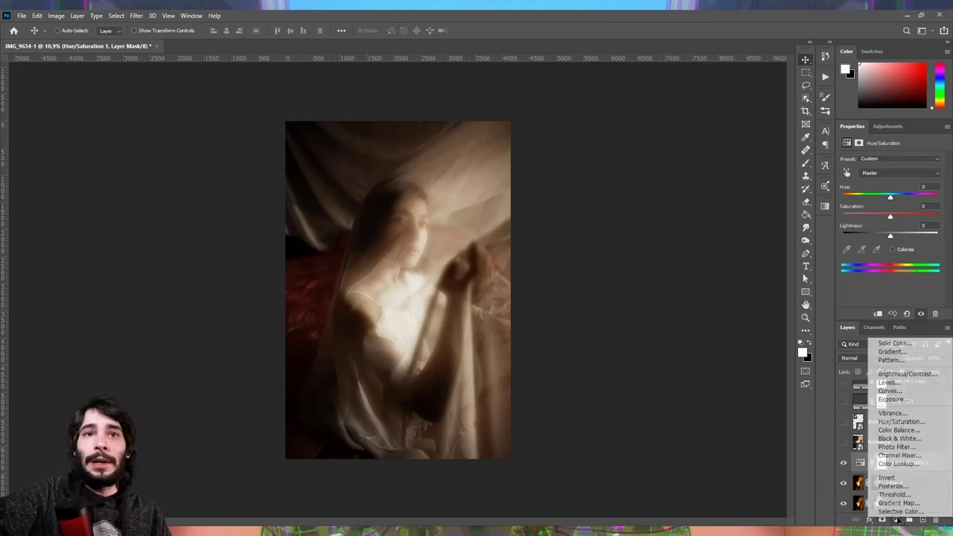
# Add a Curves 1 layer pulling input 107 down to output 73, with its mask inverted.
pyautogui.click(889, 391)
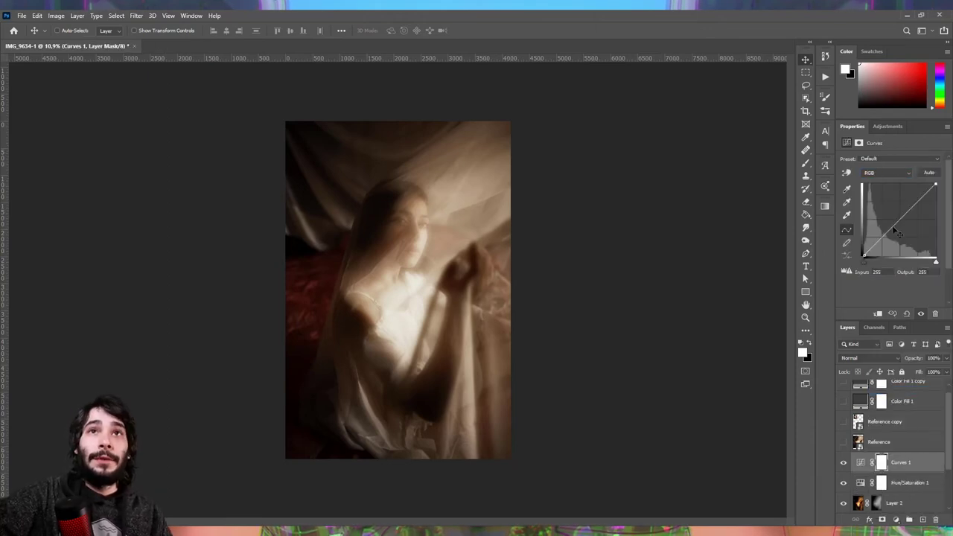
pyautogui.moveTo(895, 231); pyautogui.dragTo(894, 239)
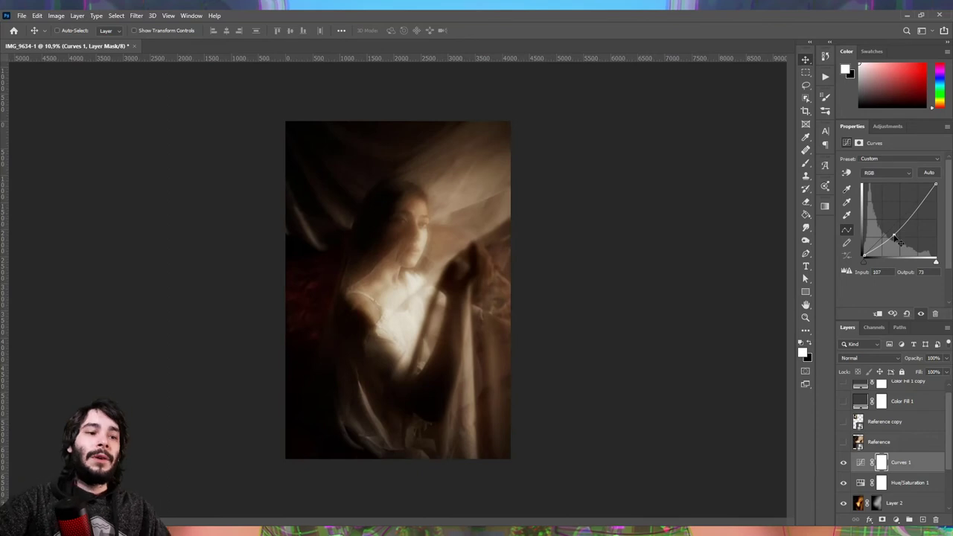
pyautogui.hotkey('ctrl', 'i')
# Set a soft brush to 6% flow, 28% opacity and about 233 px size.
pyautogui.press('b')
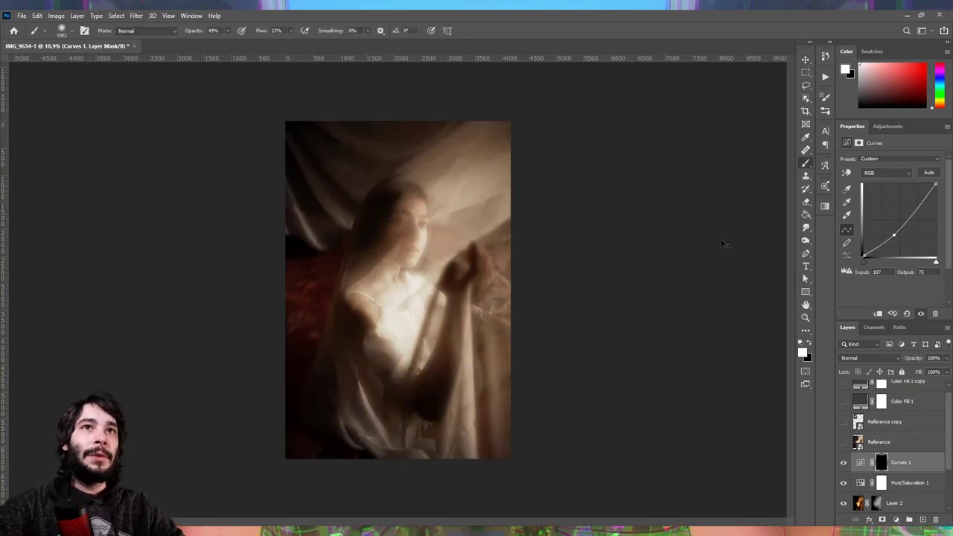
pyautogui.moveTo(262, 36); pyautogui.dragTo(259, 36)
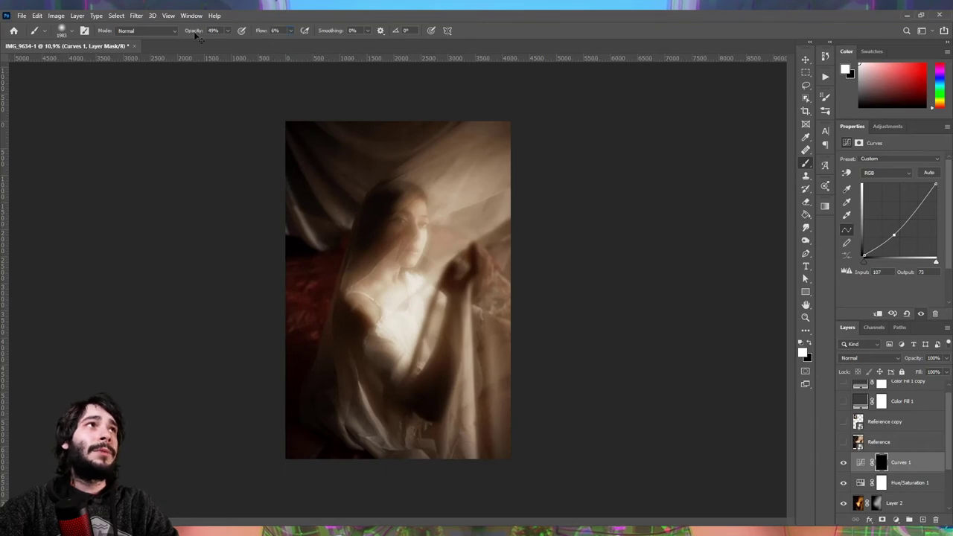
pyautogui.moveTo(197, 37); pyautogui.dragTo(183, 37)
pyautogui.scroll(5, 387, 230)
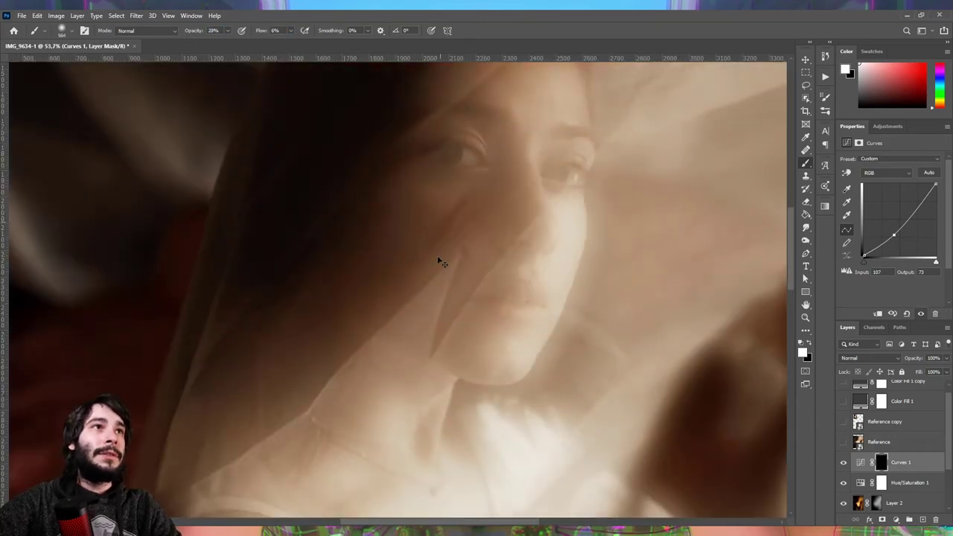
pyautogui.moveTo(417, 335); pyautogui.dragTo(412, 323)
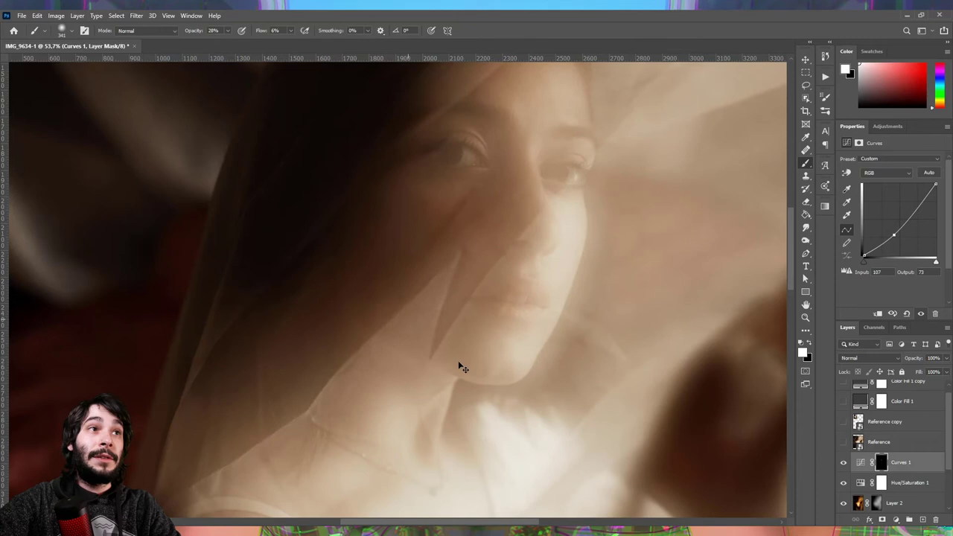
pyautogui.moveTo(472, 376); pyautogui.dragTo(472, 368)
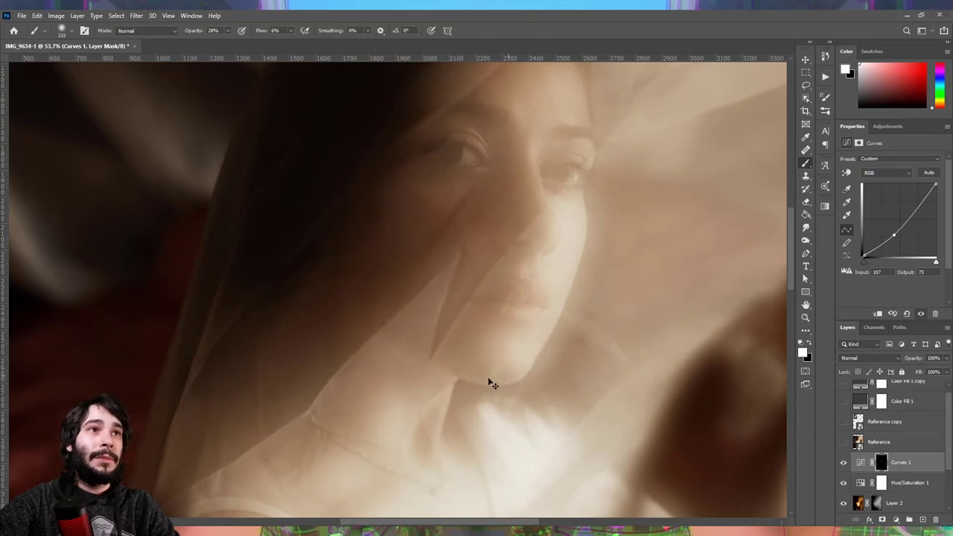
pyautogui.moveTo(542, 256); pyautogui.dragTo(547, 253)
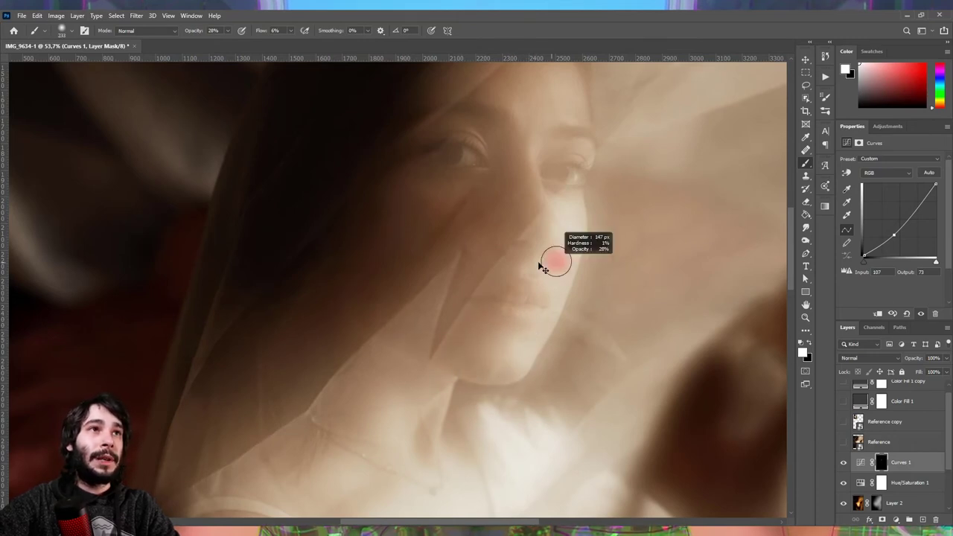
pyautogui.press('v')
# Toggle Curves 1 and show the Reference copy to compare, then fit the image on screen.
pyautogui.click(843, 462)
pyautogui.click(842, 462)
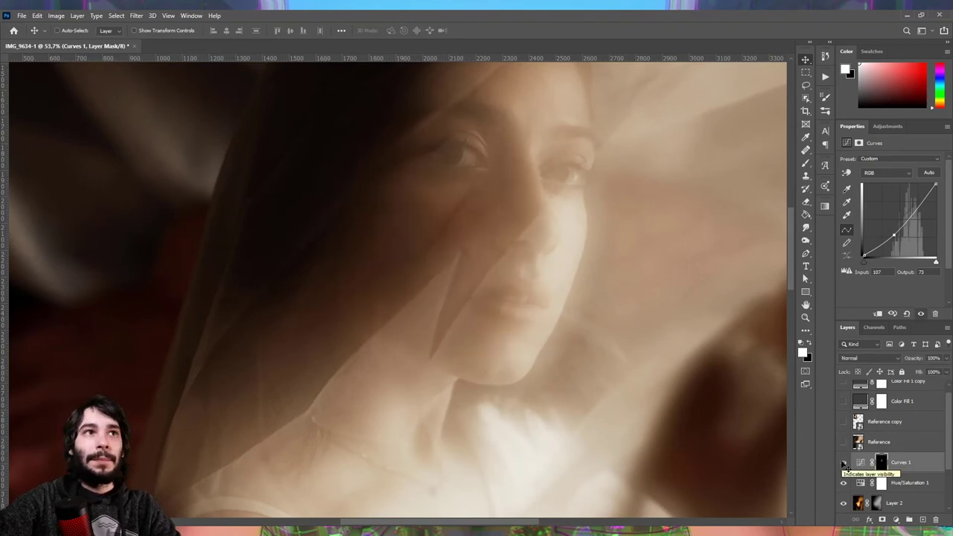
pyautogui.scroll(-5, 438, 309)
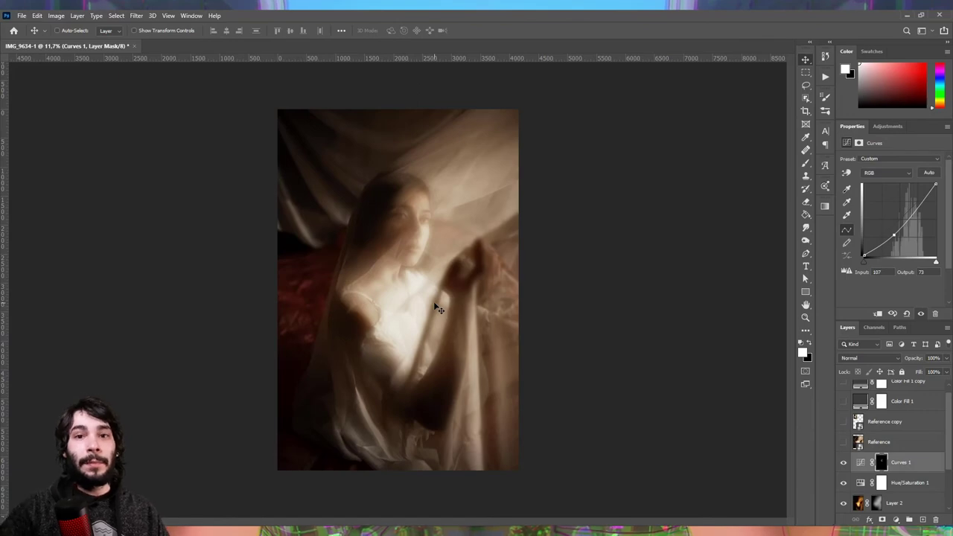
pyautogui.click(843, 421)
pyautogui.scroll(3, 297, 126)
pyautogui.scroll(4, 351, 154)
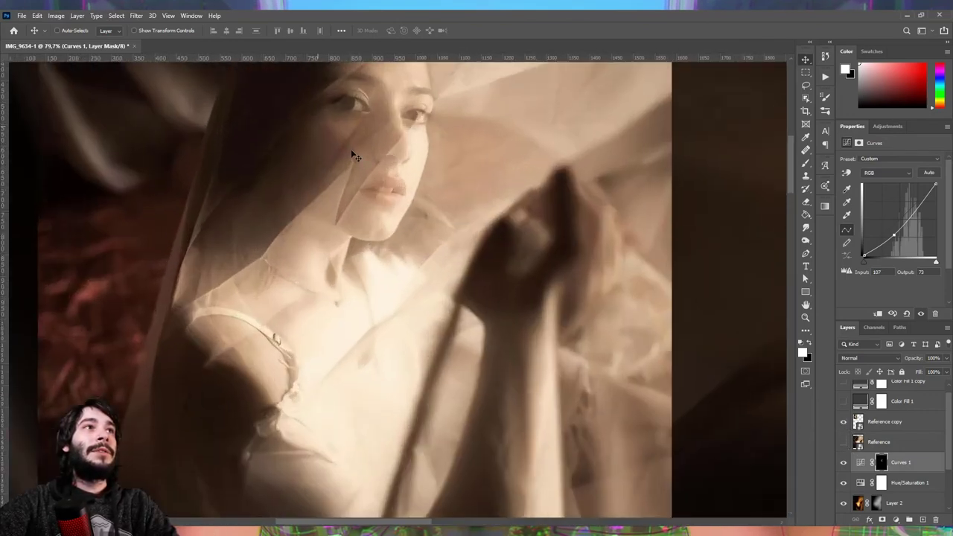
pyautogui.hotkey('ctrl', '0')
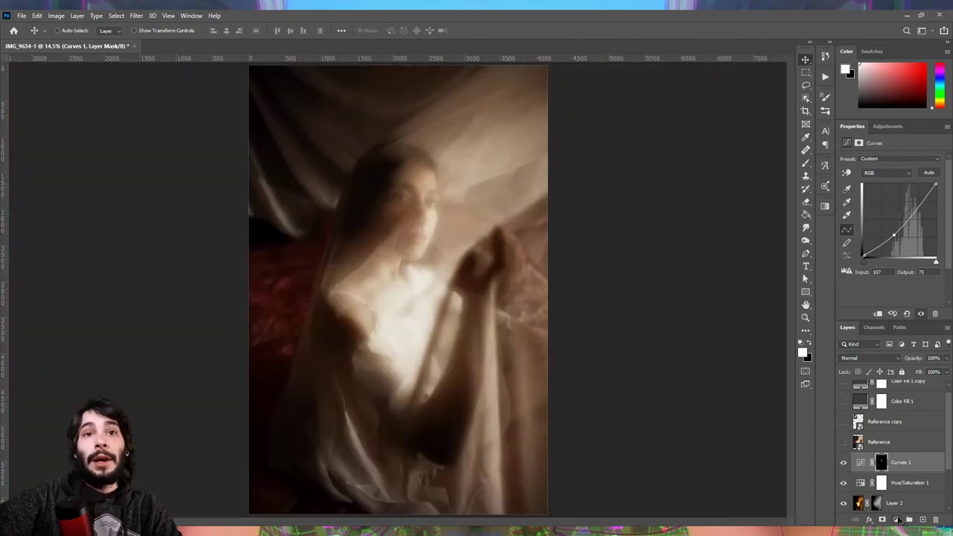
pyautogui.click(895, 520)
# Add a colorized Hue/Saturation layer with its tint shifted to hue 8.
pyautogui.click(914, 421)
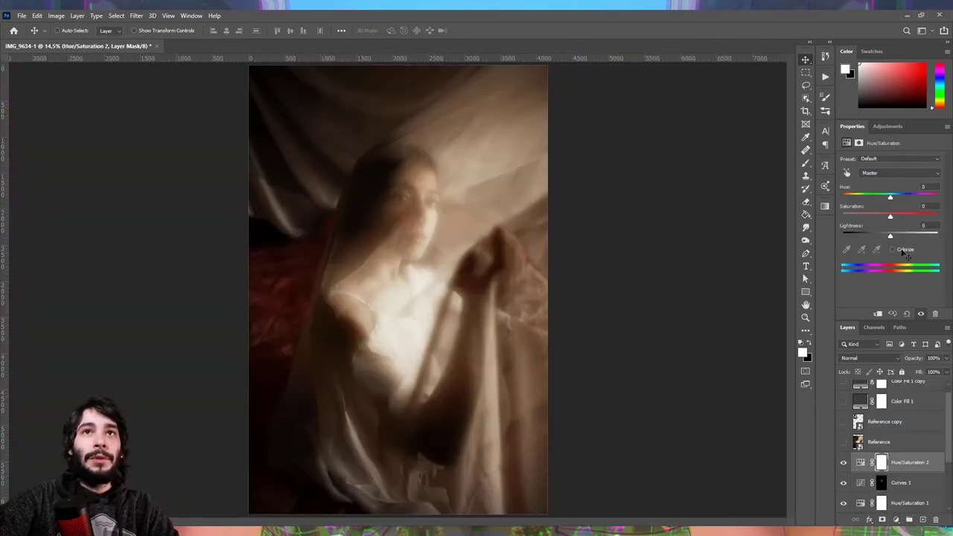
pyautogui.click(903, 252)
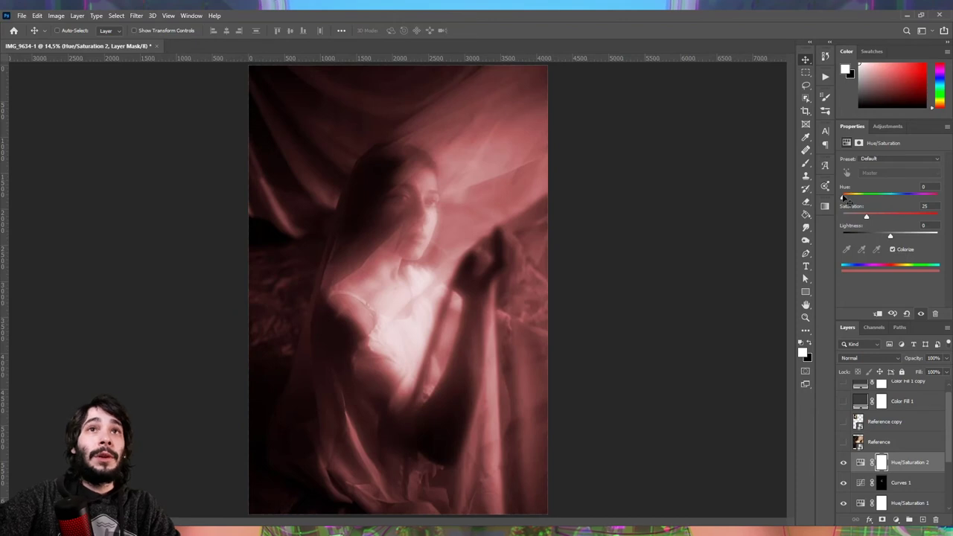
pyautogui.moveTo(843, 196); pyautogui.dragTo(845, 197)
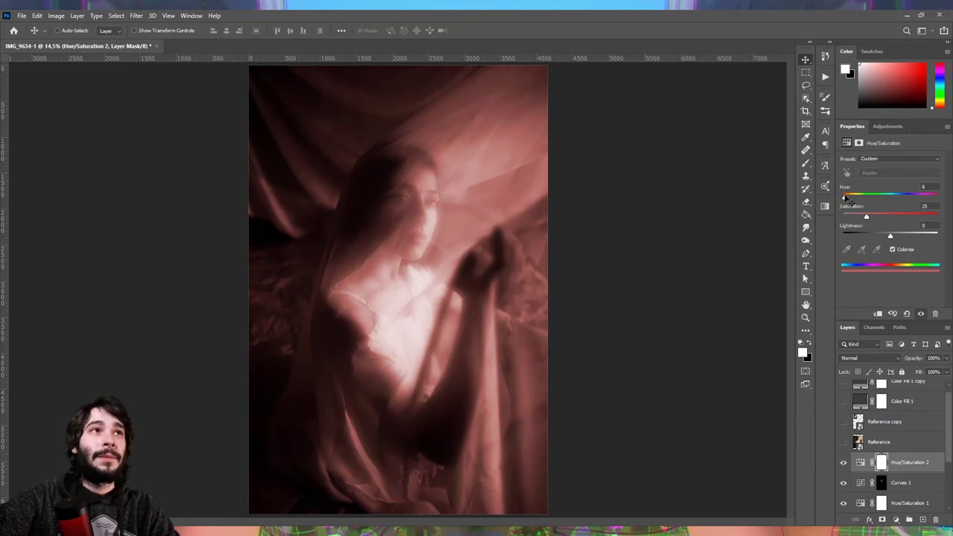
pyautogui.moveTo(844, 198); pyautogui.dragTo(845, 198)
# Invert the mask and paint the tint onto the lips with a 61% opacity, 61% flow brush.
pyautogui.hotkey('ctrl', 'i')
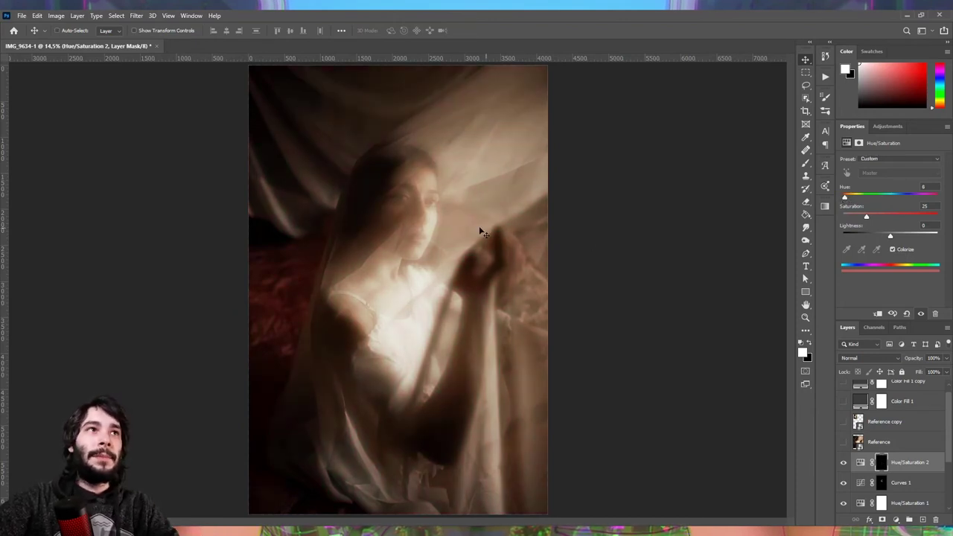
pyautogui.scroll(1, 419, 249)
pyautogui.scroll(2, 415, 242)
pyautogui.scroll(3, 414, 242)
pyautogui.scroll(2, 412, 240)
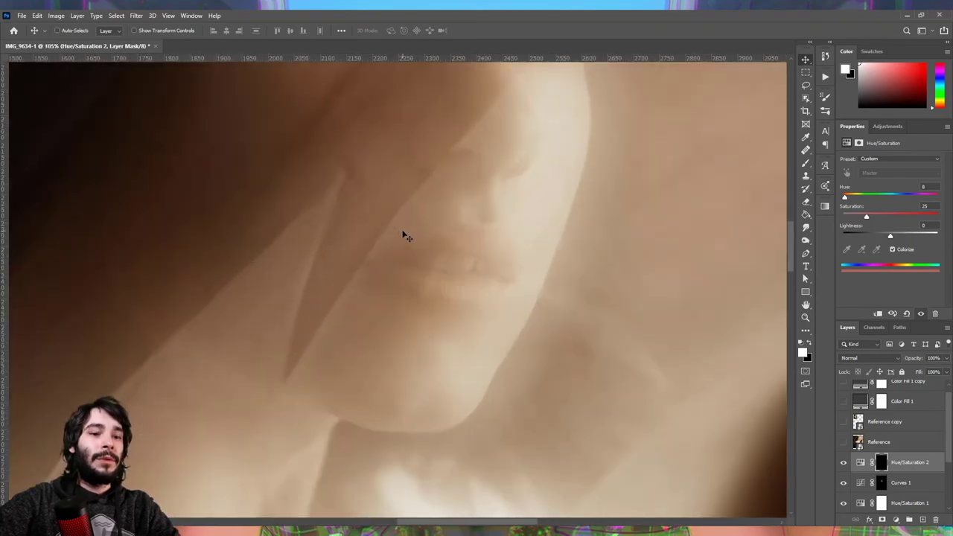
pyautogui.press('b')
pyautogui.moveTo(186, 33); pyautogui.dragTo(195, 34)
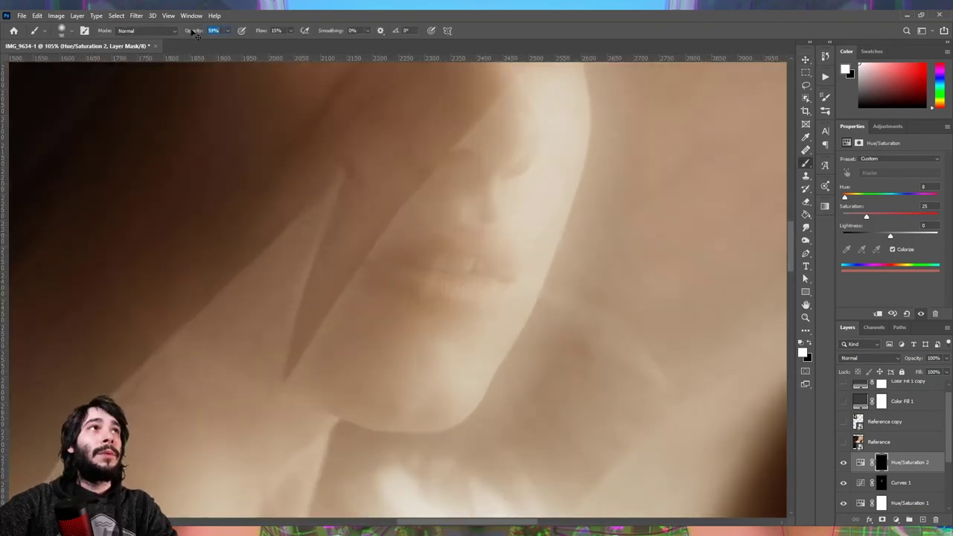
pyautogui.moveTo(257, 34); pyautogui.dragTo(270, 34)
pyautogui.moveTo(387, 272)
pyautogui.mouseDown()
pyautogui.moveTo(497, 289)
pyautogui.moveTo(429, 288)
pyautogui.mouseUp()
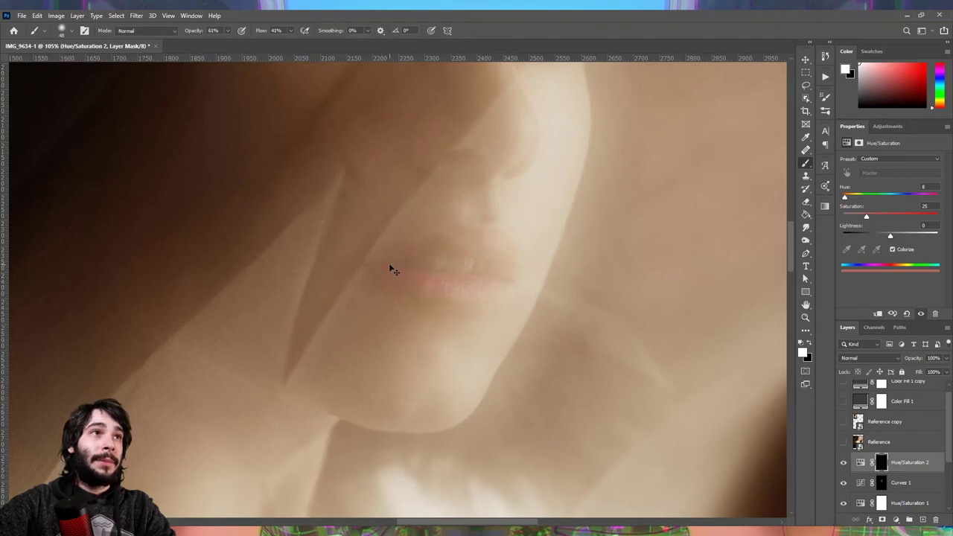
pyautogui.hotkey('ctrl', '0')
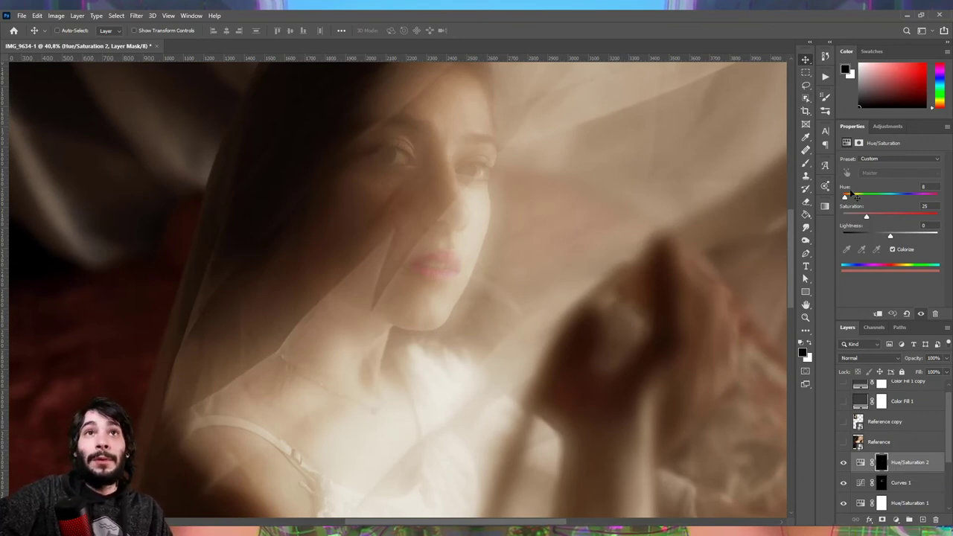
# Set the lip tint to Hue 25 and Saturation 26 after undoing a trial hue.
pyautogui.moveTo(844, 195)
pyautogui.mouseDown()
pyautogui.moveTo(881, 195)
pyautogui.moveTo(908, 236)
pyautogui.mouseUp()
pyautogui.hotkey('ctrl', 'z')
pyautogui.hotkey('ctrl', 'z')
pyautogui.hotkey('ctrl', 'z')
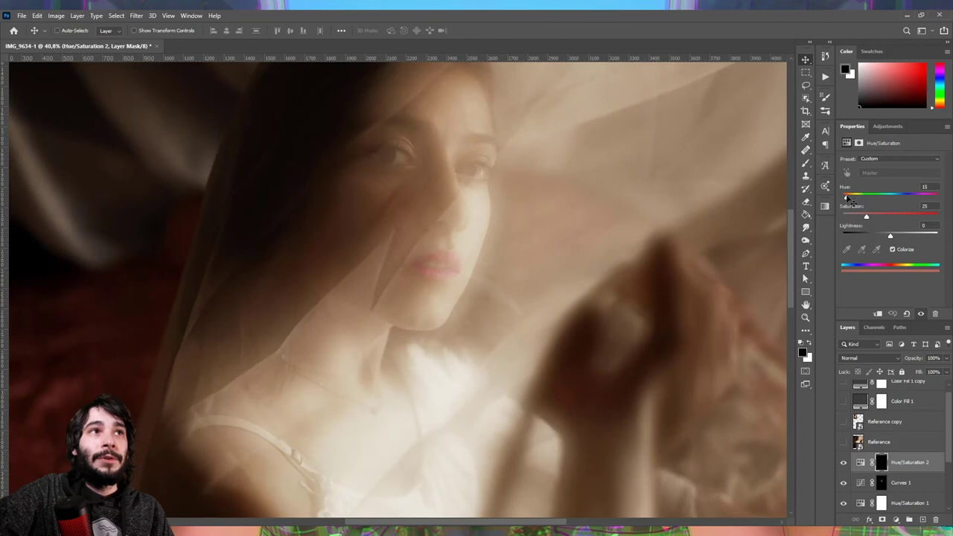
pyautogui.moveTo(860, 217); pyautogui.dragTo(849, 197)
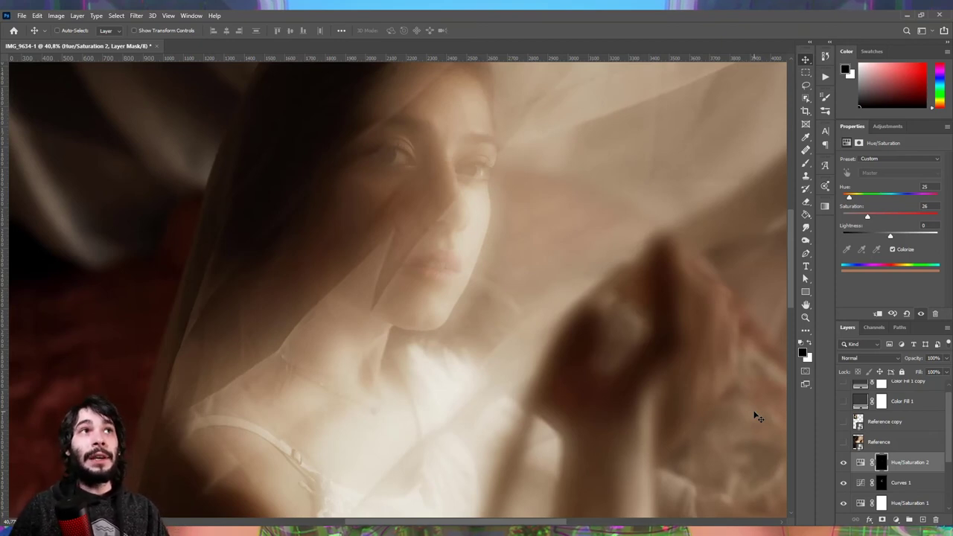
pyautogui.click(896, 519)
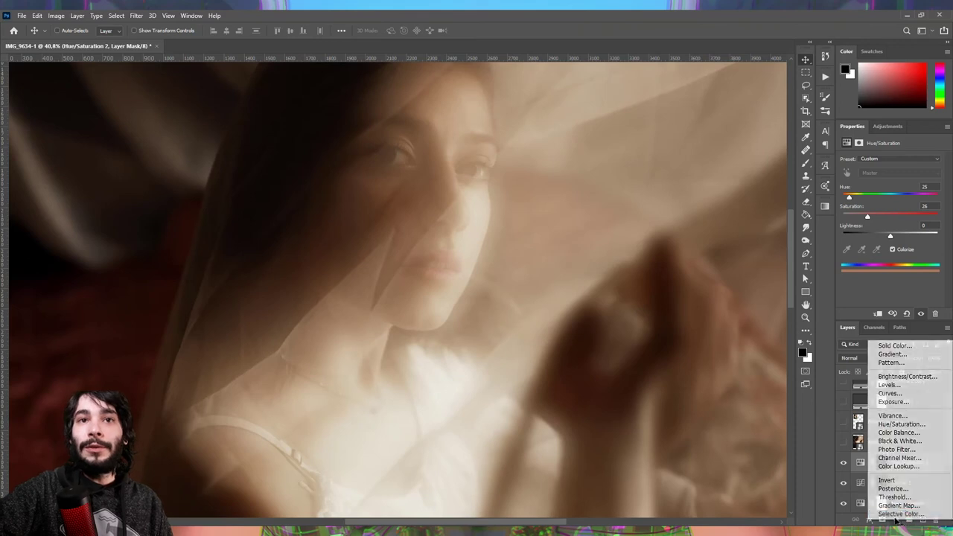
# Add a Hue/Saturation layer setting Yellows to Saturation -100 and Lightness +100.
pyautogui.click(899, 424)
pyautogui.click(889, 173)
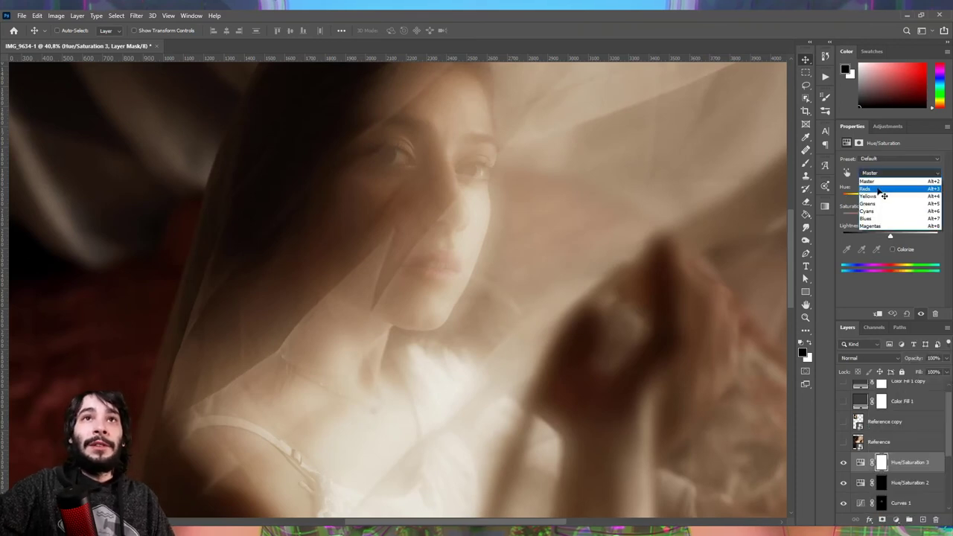
pyautogui.click(868, 196)
pyautogui.moveTo(889, 215); pyautogui.dragTo(839, 216)
pyautogui.moveTo(889, 235); pyautogui.dragTo(936, 236)
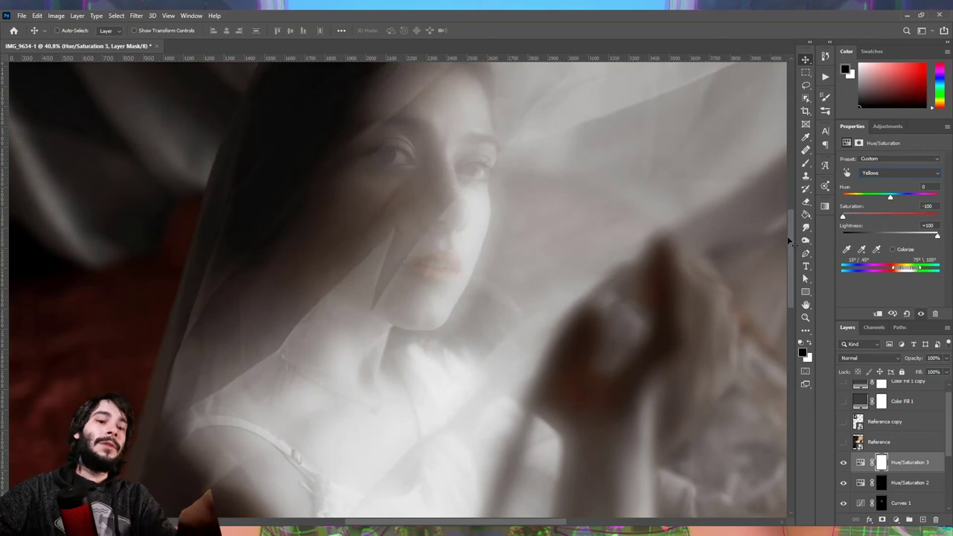
# Invert its mask to black and toggle Hue/Saturation 3 off and on.
pyautogui.hotkey('ctrl', 'i')
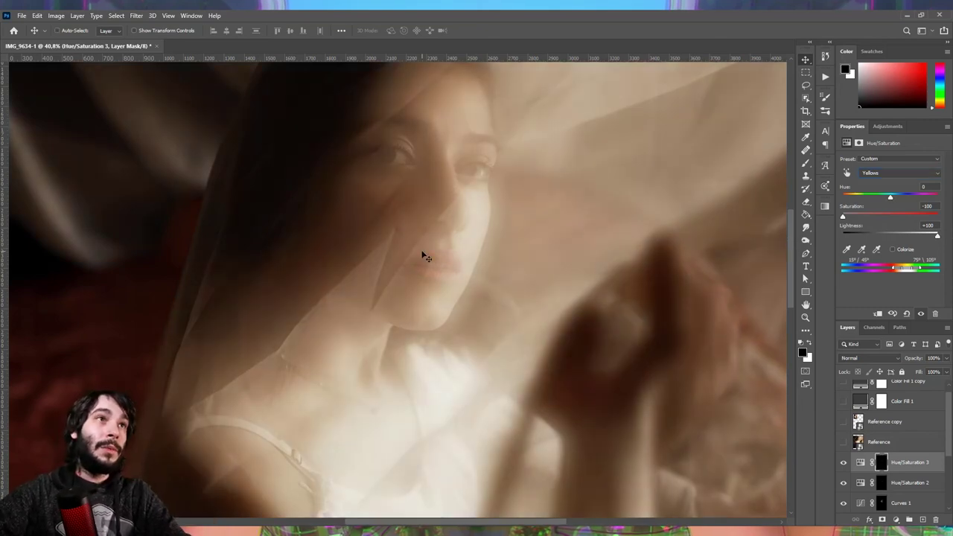
pyautogui.press('b')
pyautogui.scroll(3, 425, 259)
pyautogui.scroll(3, 425, 260)
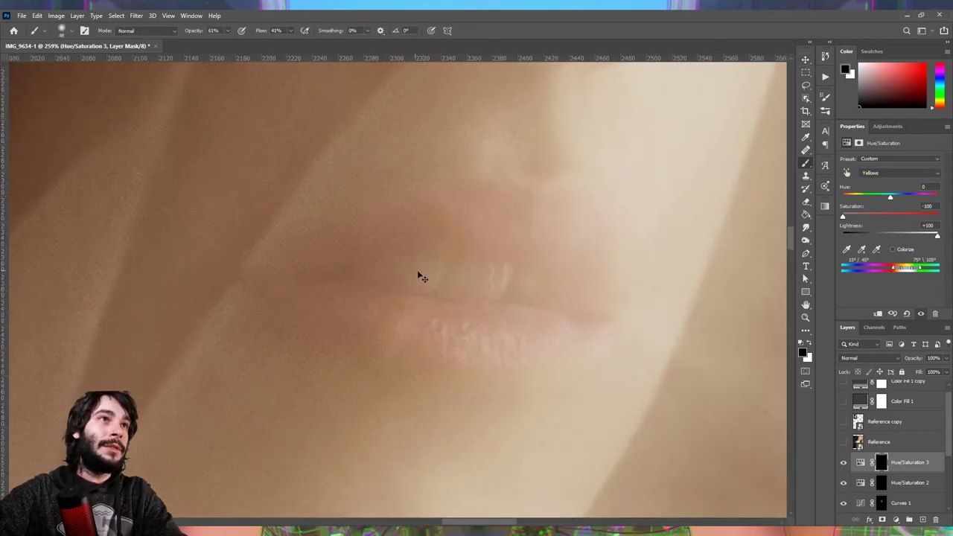
pyautogui.scroll(-2, 419, 329)
pyautogui.hotkey('ctrl', '0')
pyautogui.press('v')
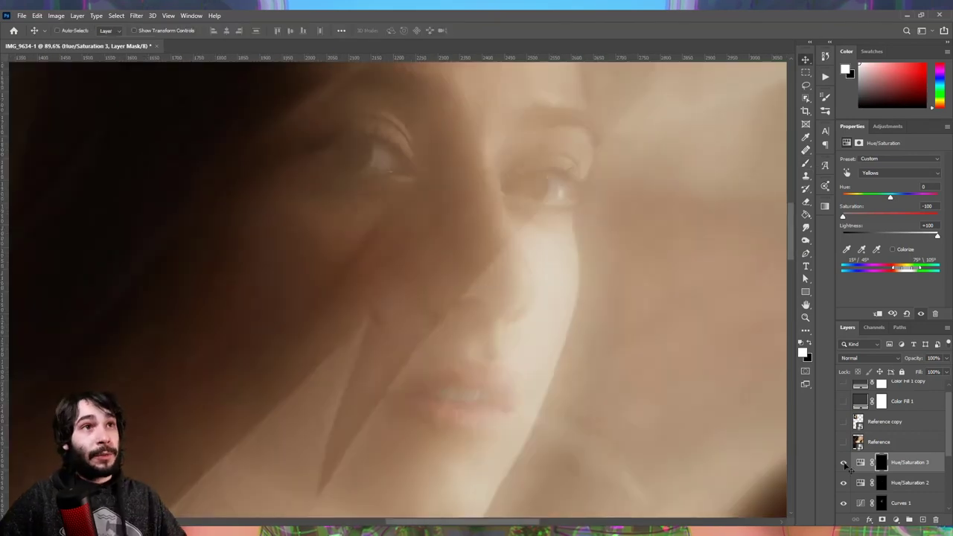
pyautogui.click(843, 462)
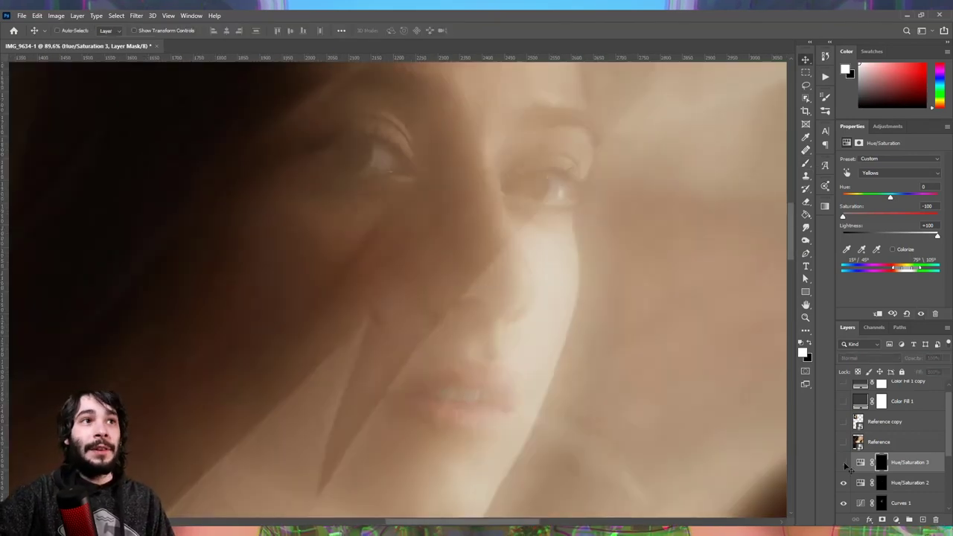
pyautogui.click(844, 462)
pyautogui.hotkey('ctrl', '0')
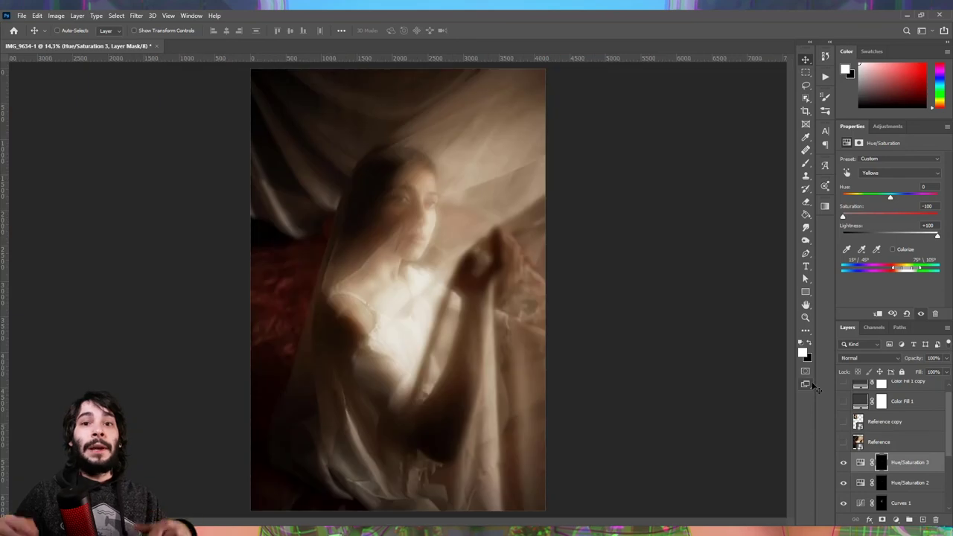
# Show the reference inset and toggle the grayscale Color Fill 1 check layer.
pyautogui.click(843, 422)
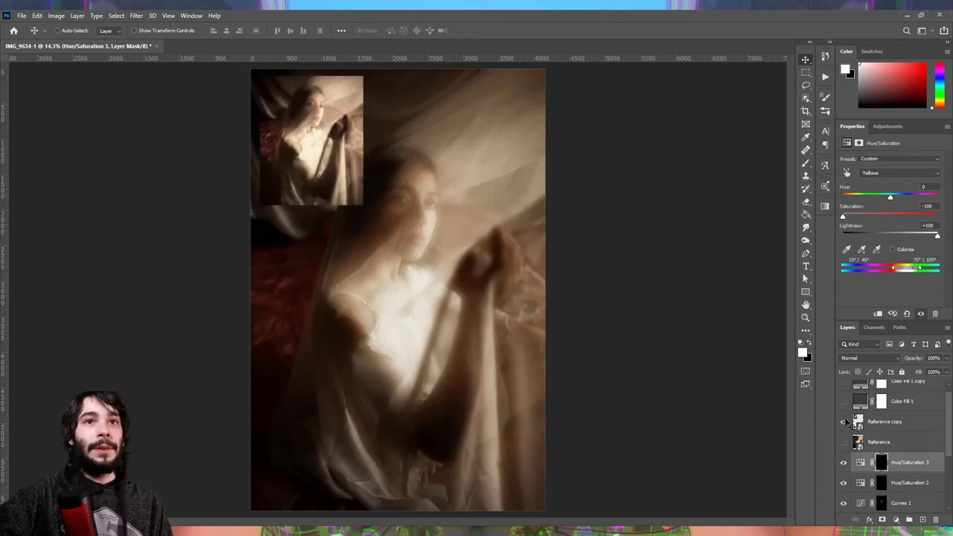
pyautogui.scroll(1, 857, 421)
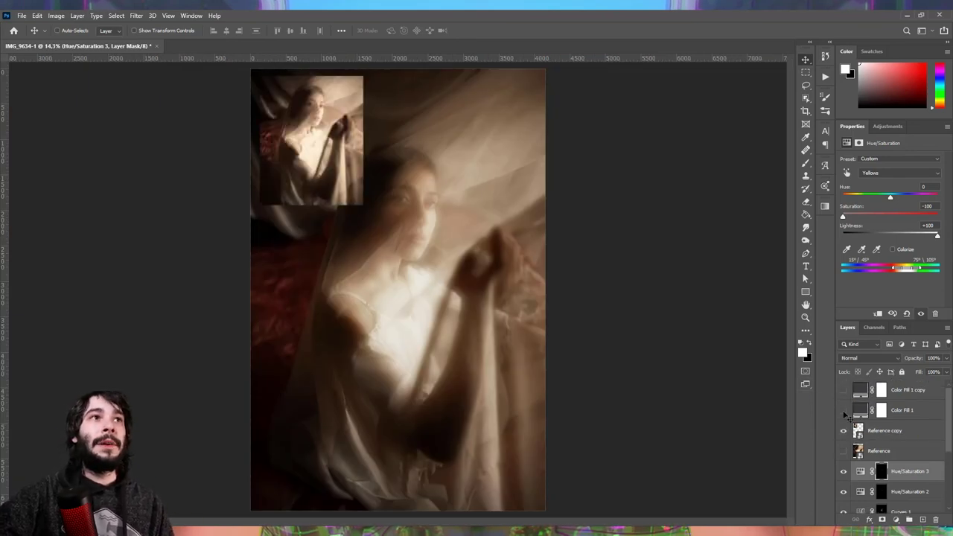
pyautogui.click(844, 412)
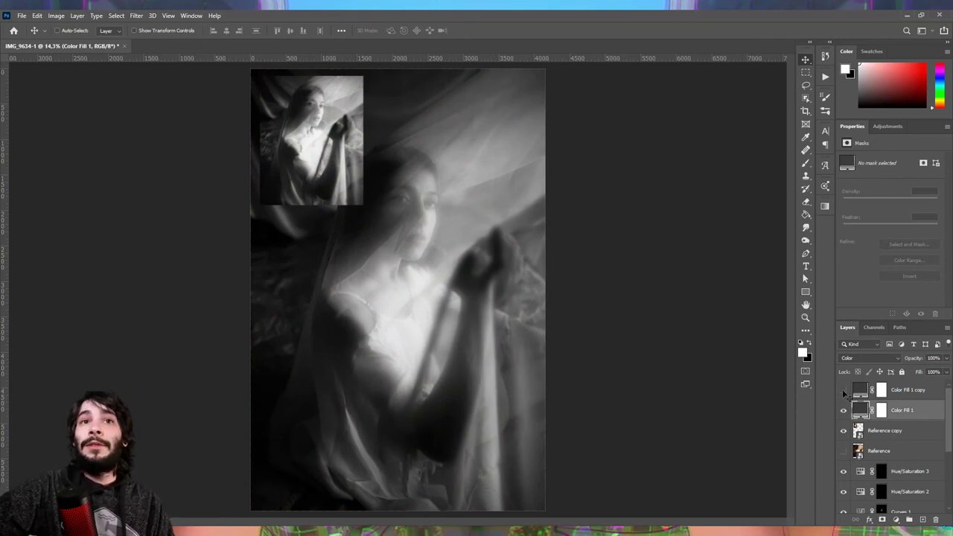
pyautogui.click(844, 410)
# View colour only with the Luminosity Color Fill 1 copy, then hide it.
pyautogui.click(843, 389)
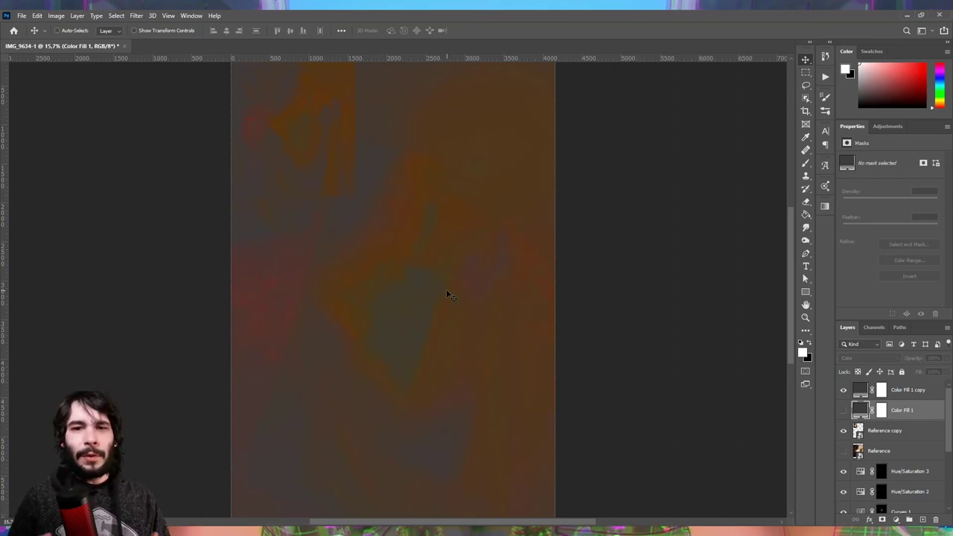
pyautogui.click(856, 390)
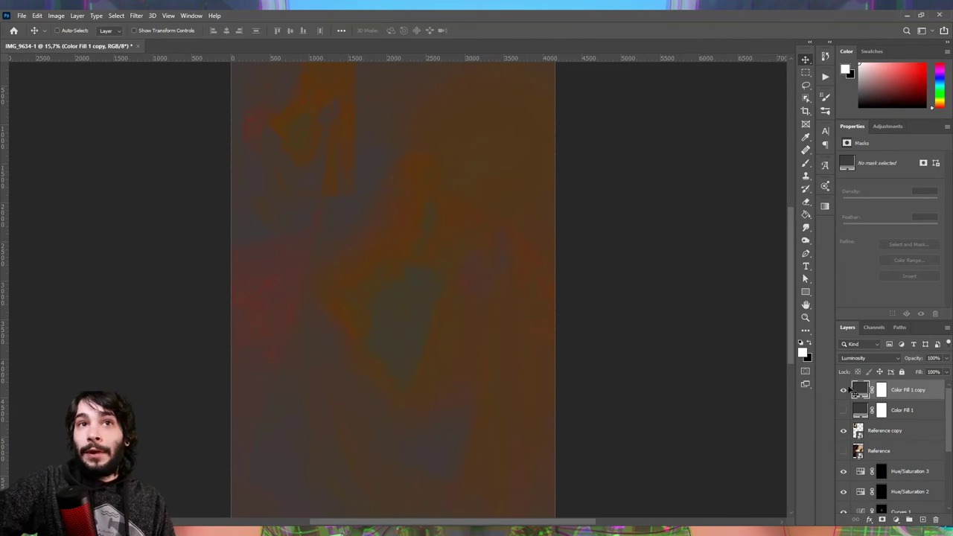
pyautogui.click(843, 390)
pyautogui.click(895, 520)
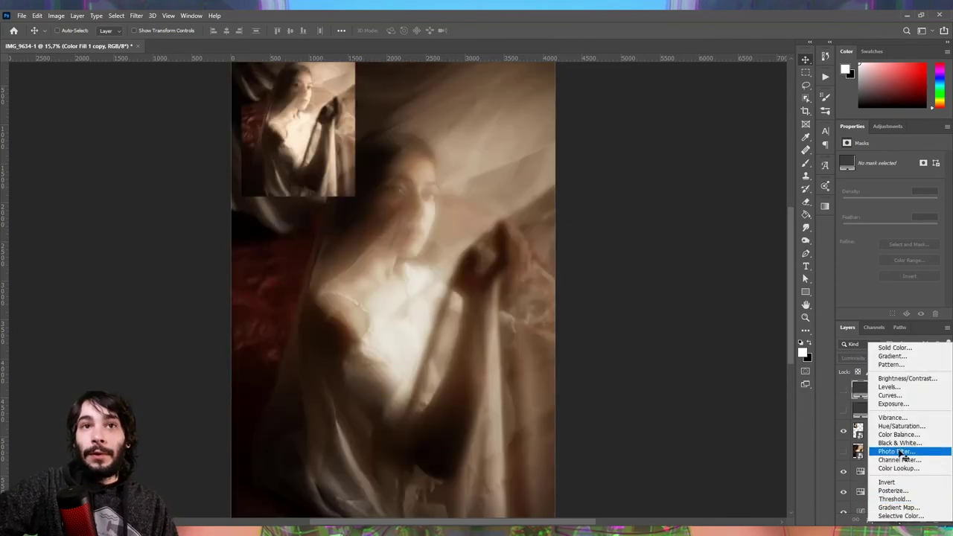
# Add a Photo Filter below Reference using tan sampled from the reference at 55% density.
pyautogui.click(896, 453)
pyautogui.moveTo(904, 390); pyautogui.dragTo(927, 469)
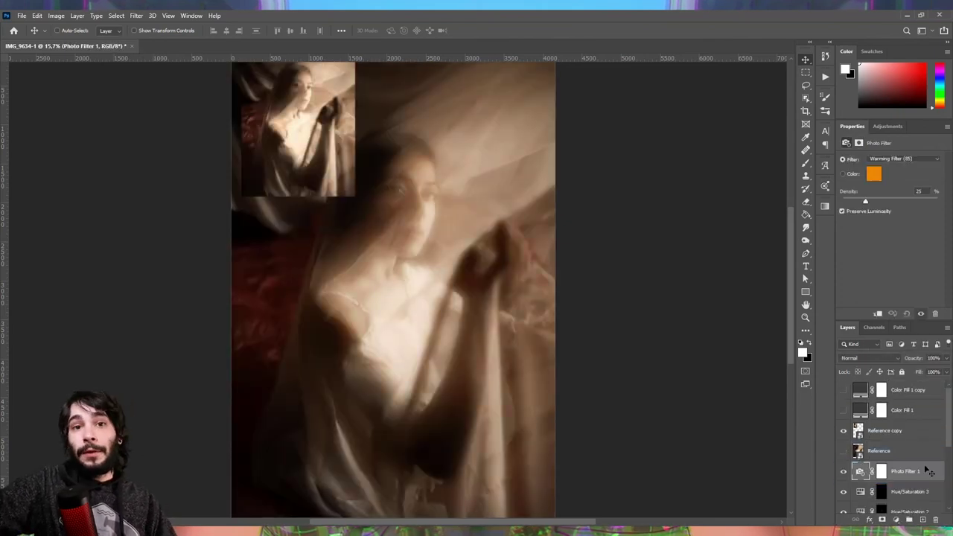
pyautogui.click(874, 175)
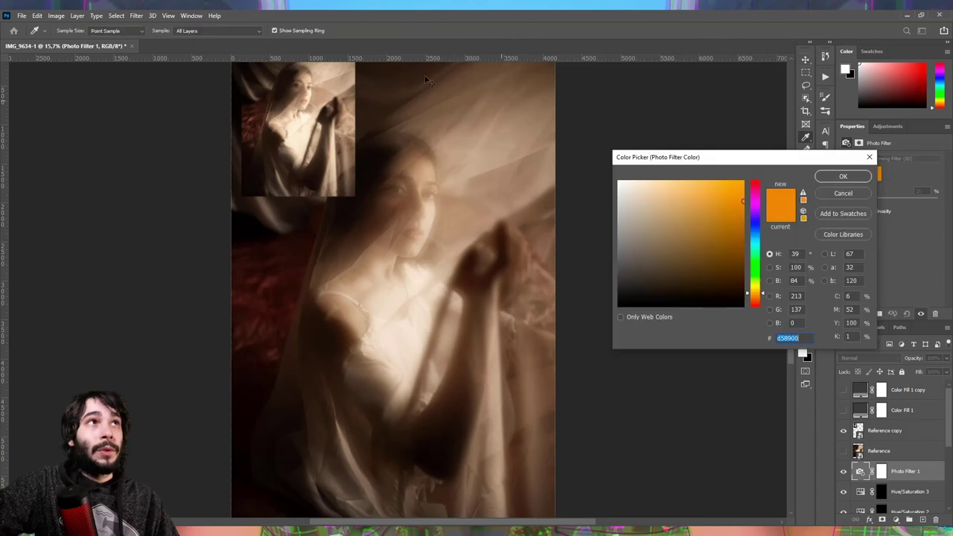
pyautogui.click(331, 79)
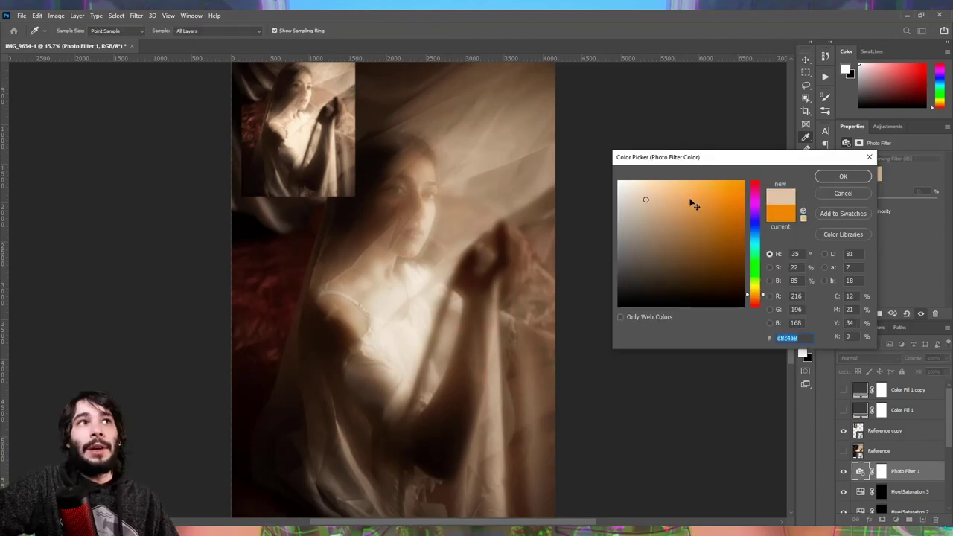
pyautogui.press('Return')
pyautogui.moveTo(873, 203); pyautogui.dragTo(895, 202)
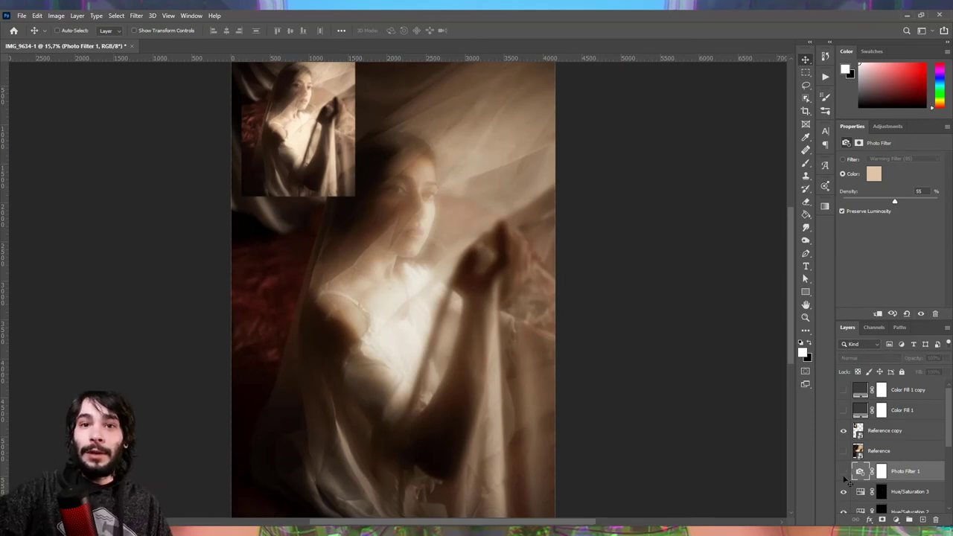
# Toggle the Photo Filter to compare, then hide the Reference copy inset.
pyautogui.click(844, 475)
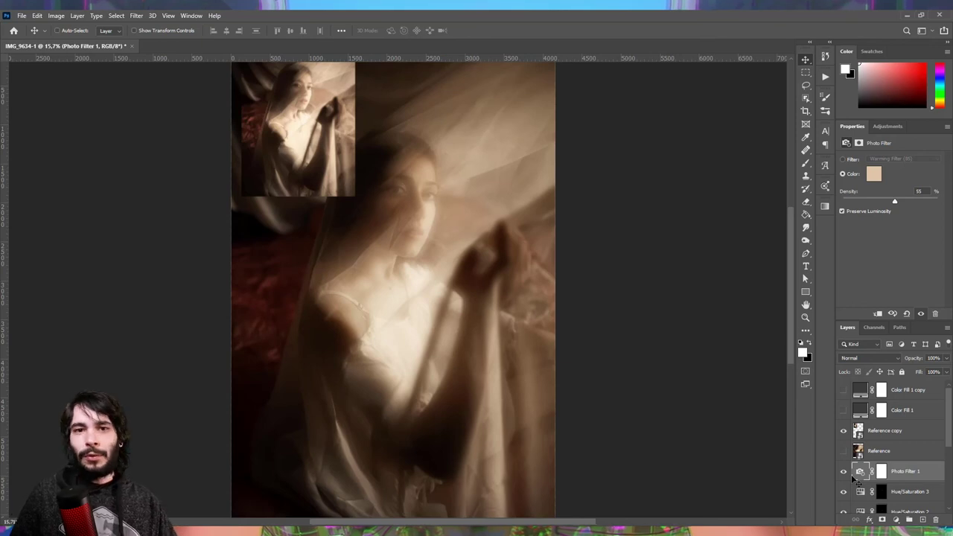
pyautogui.click(880, 471)
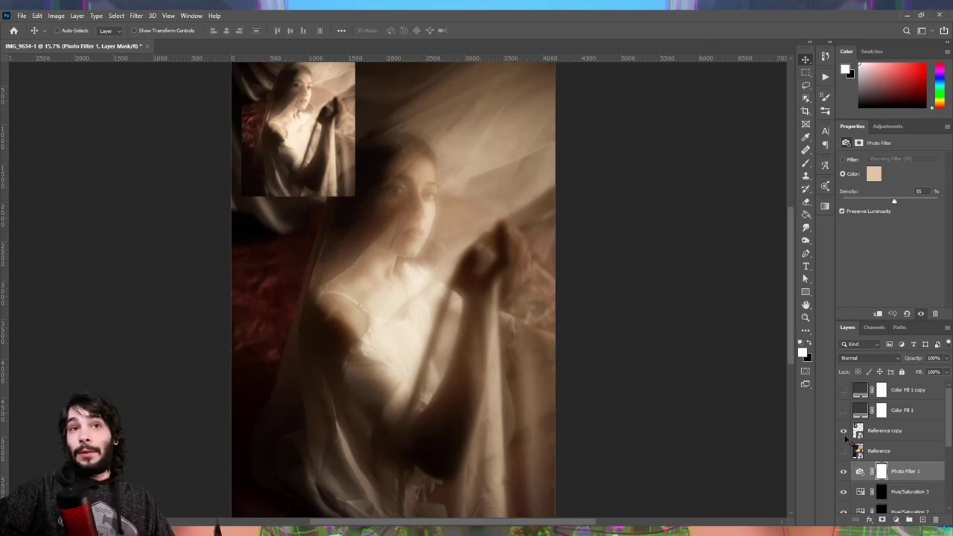
pyautogui.click(843, 430)
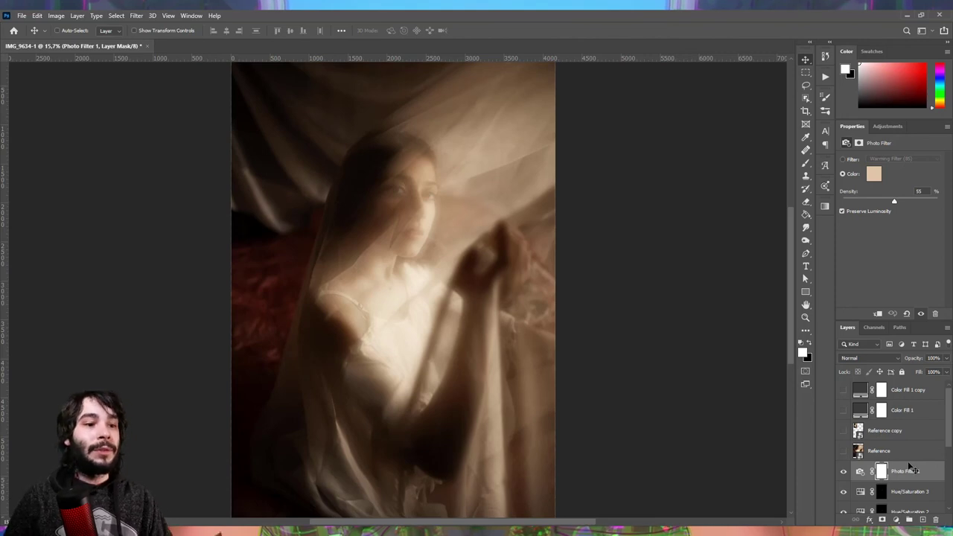
pyautogui.press('ctrl')
# Stamp all visible layers into a new merged layer named Nitidez.
pyautogui.hotkey('ctrl', 'shift', 'alt', 'e')
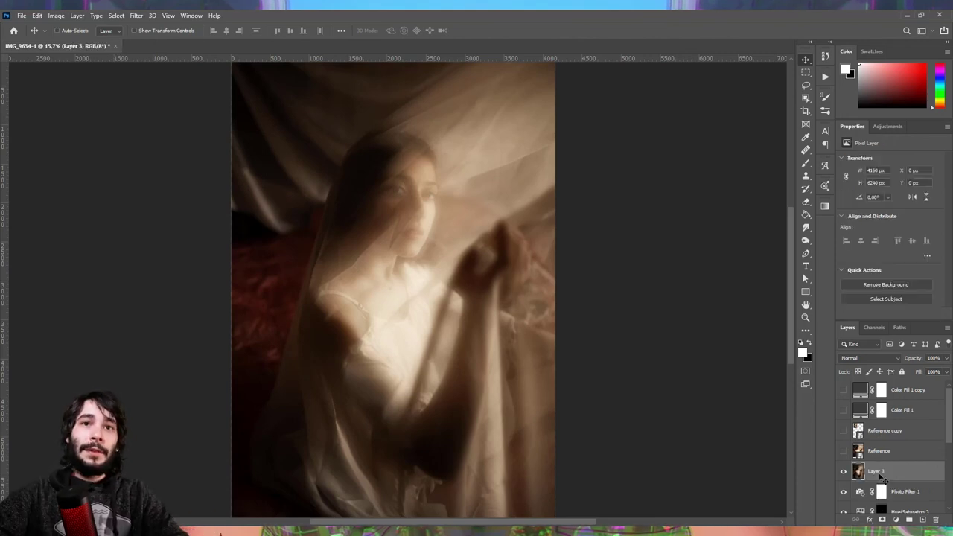
pyautogui.write('Nitidez')
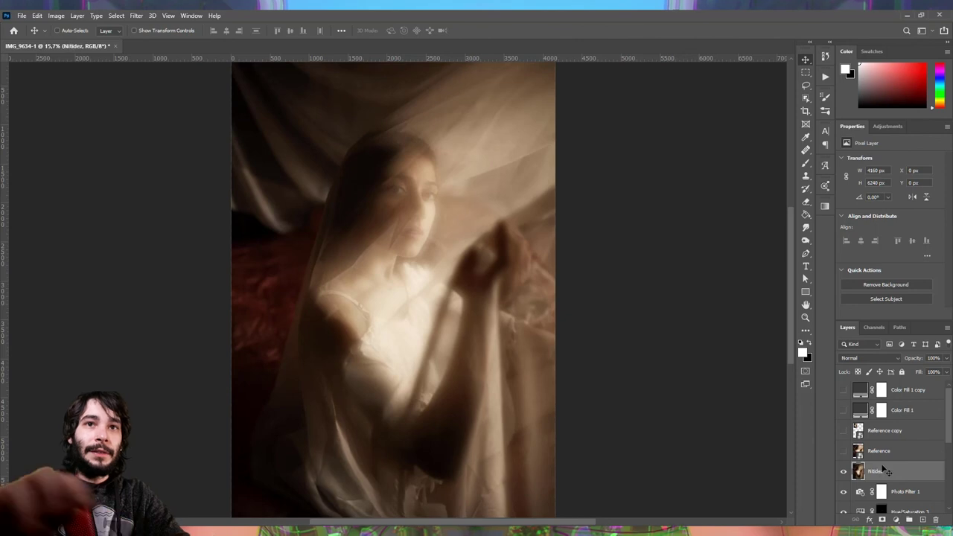
pyautogui.press('Return')
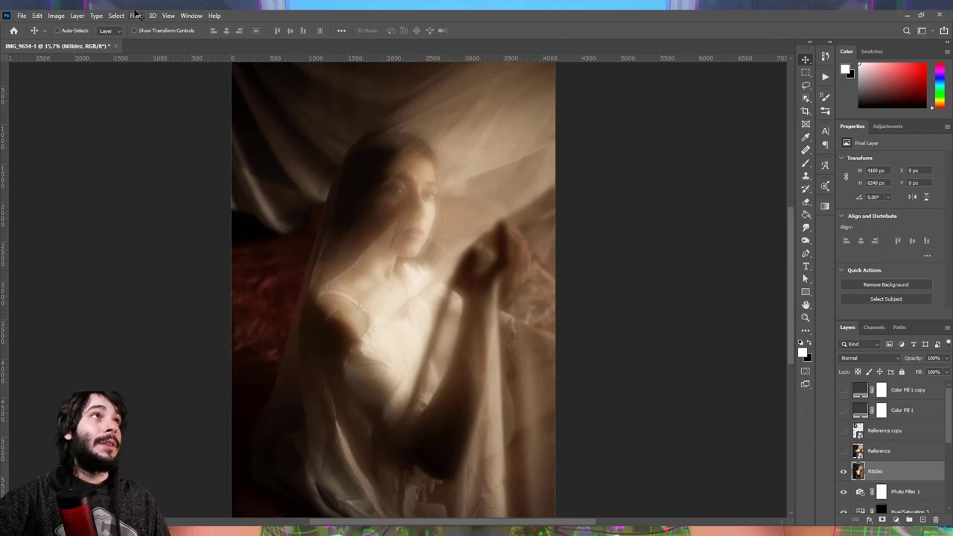
# Apply Unsharp Mask at amount 60, then undo it to compare before and after.
pyautogui.click(136, 15)
pyautogui.moveTo(147, 203)
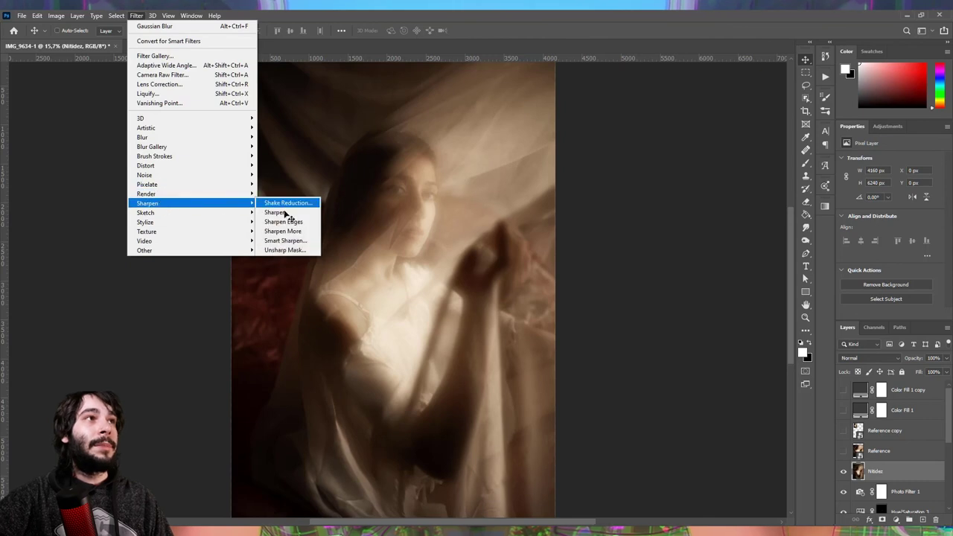
pyautogui.click(291, 250)
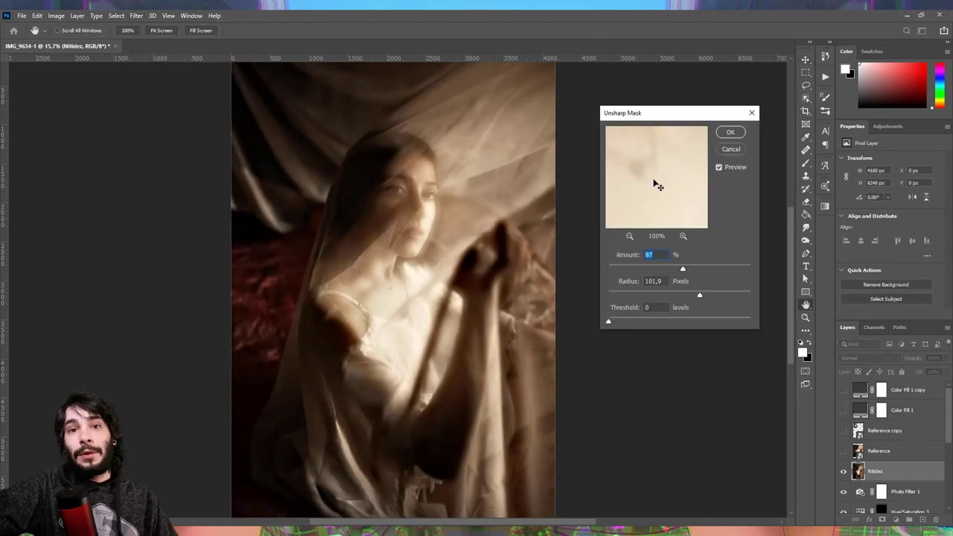
pyautogui.write('60')
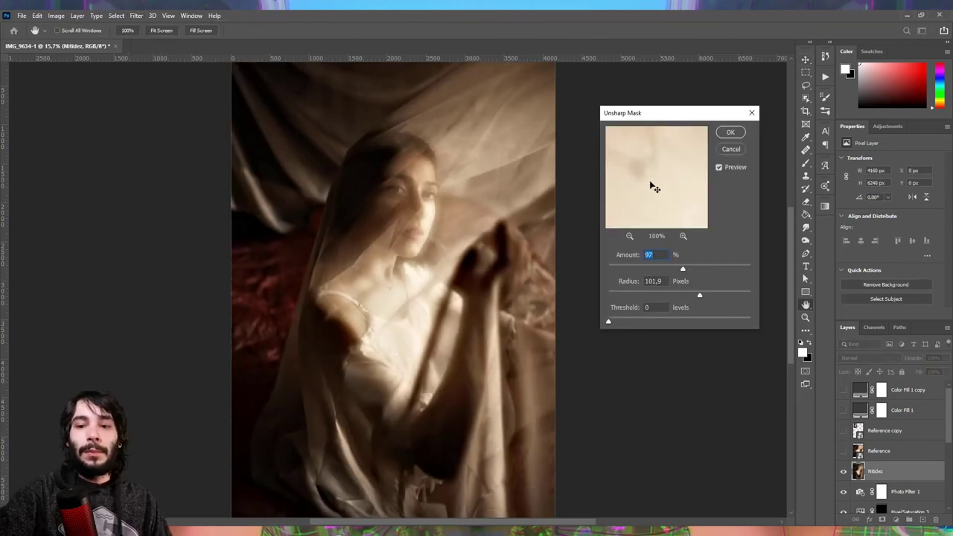
pyautogui.press('Tab')
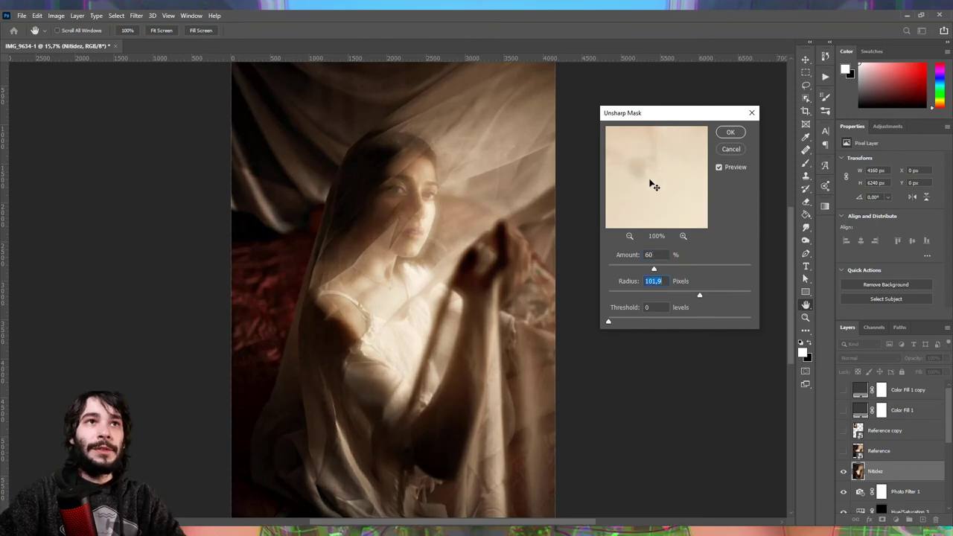
pyautogui.press('Return')
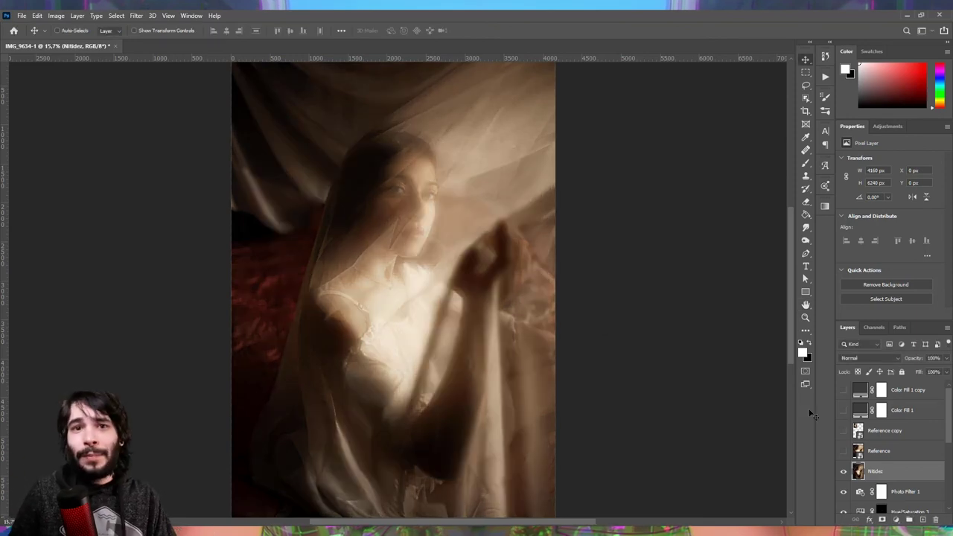
pyautogui.hotkey('ctrl', 'z')
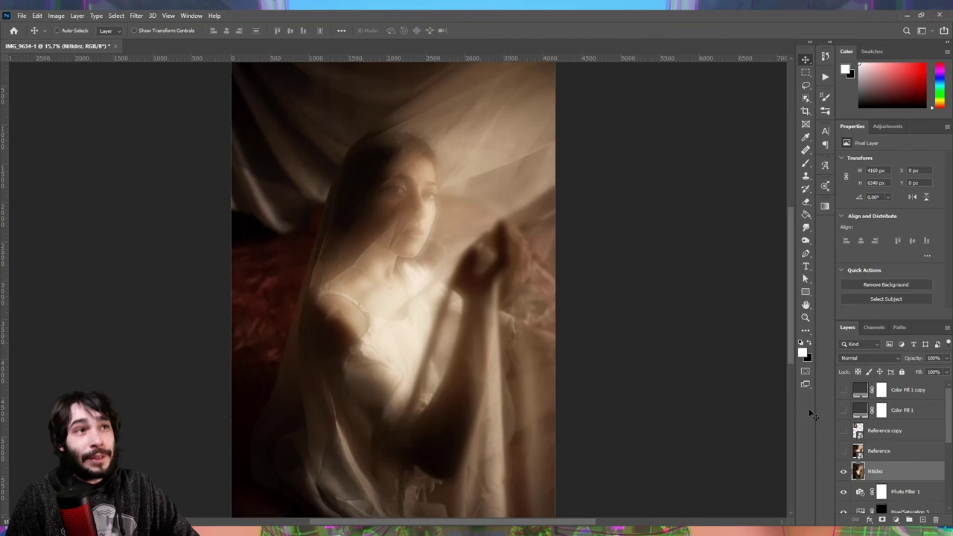